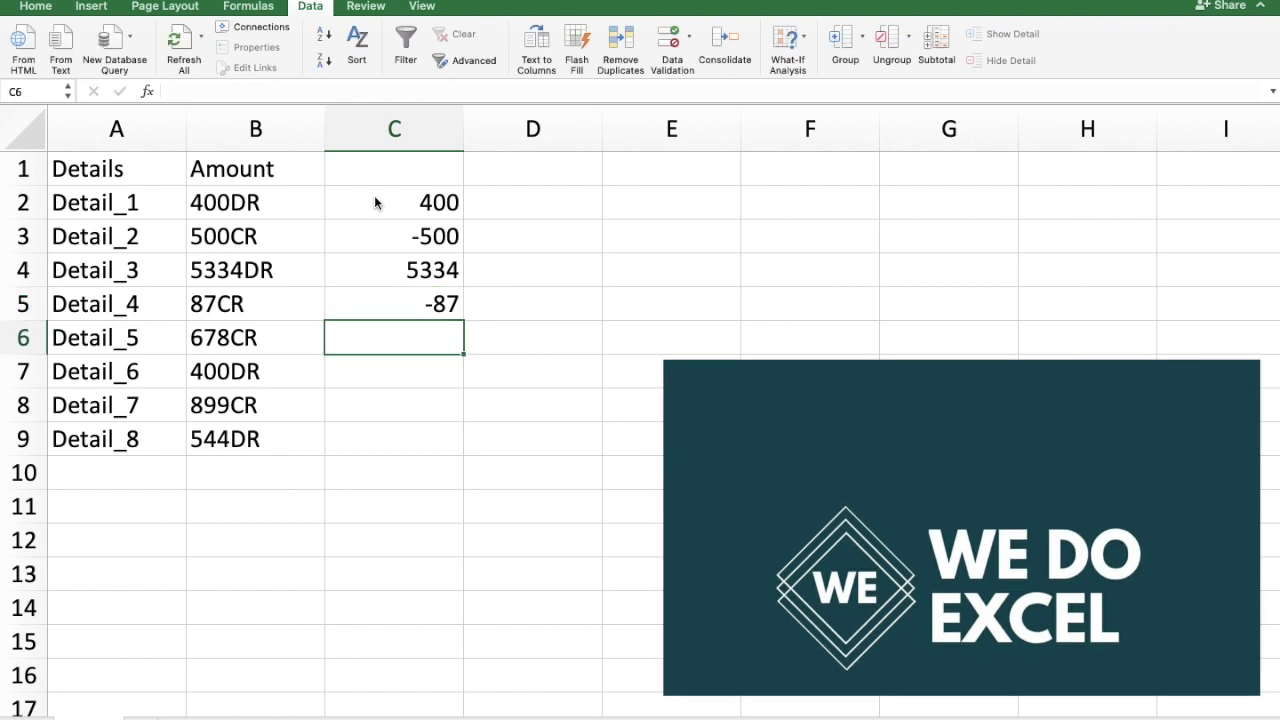
Step: Enter the signed amounts for Detail_5 to Detail_8 in C6:C9: -678, 400, -899 and 544
text(-678)
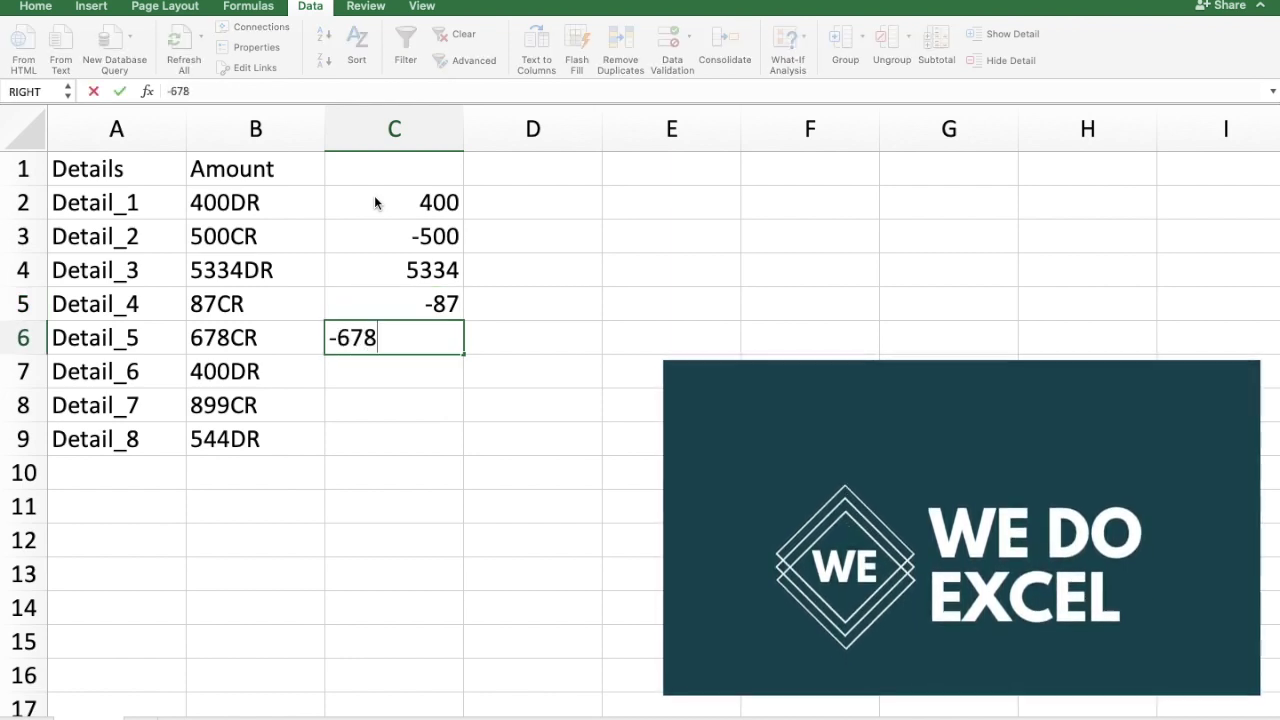
key(Return)
text(400)
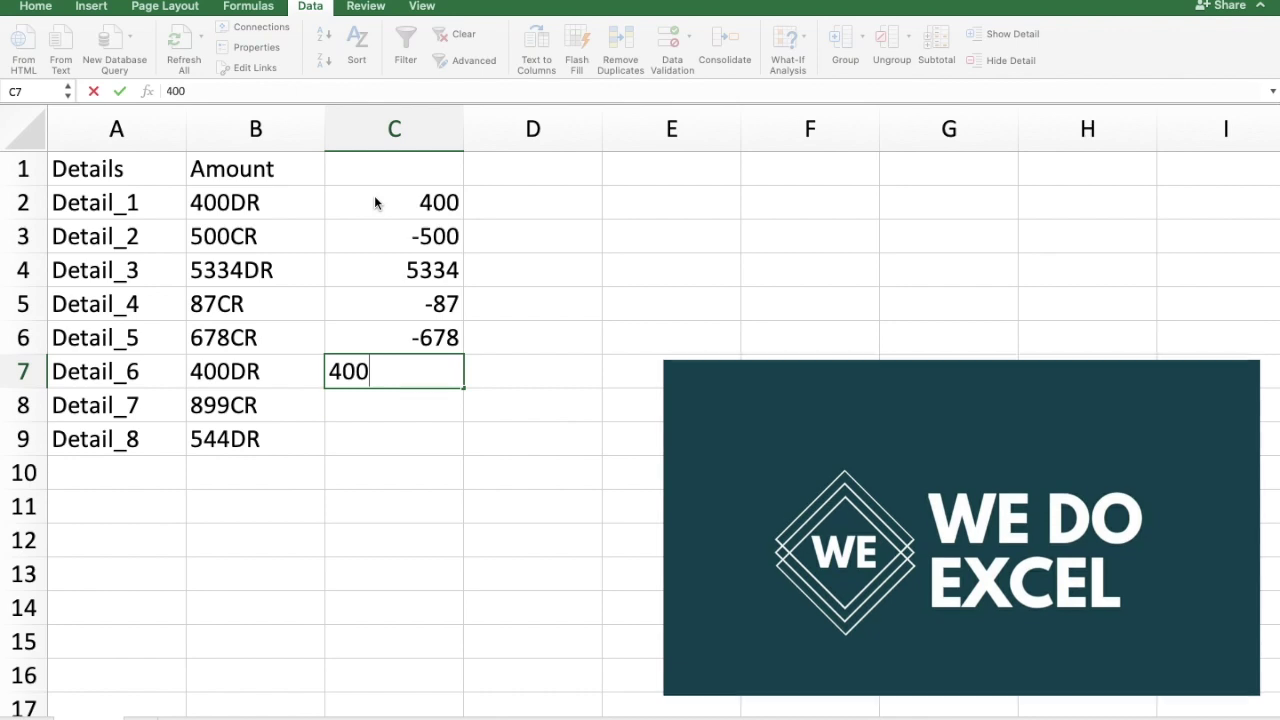
key(Return)
text(-)
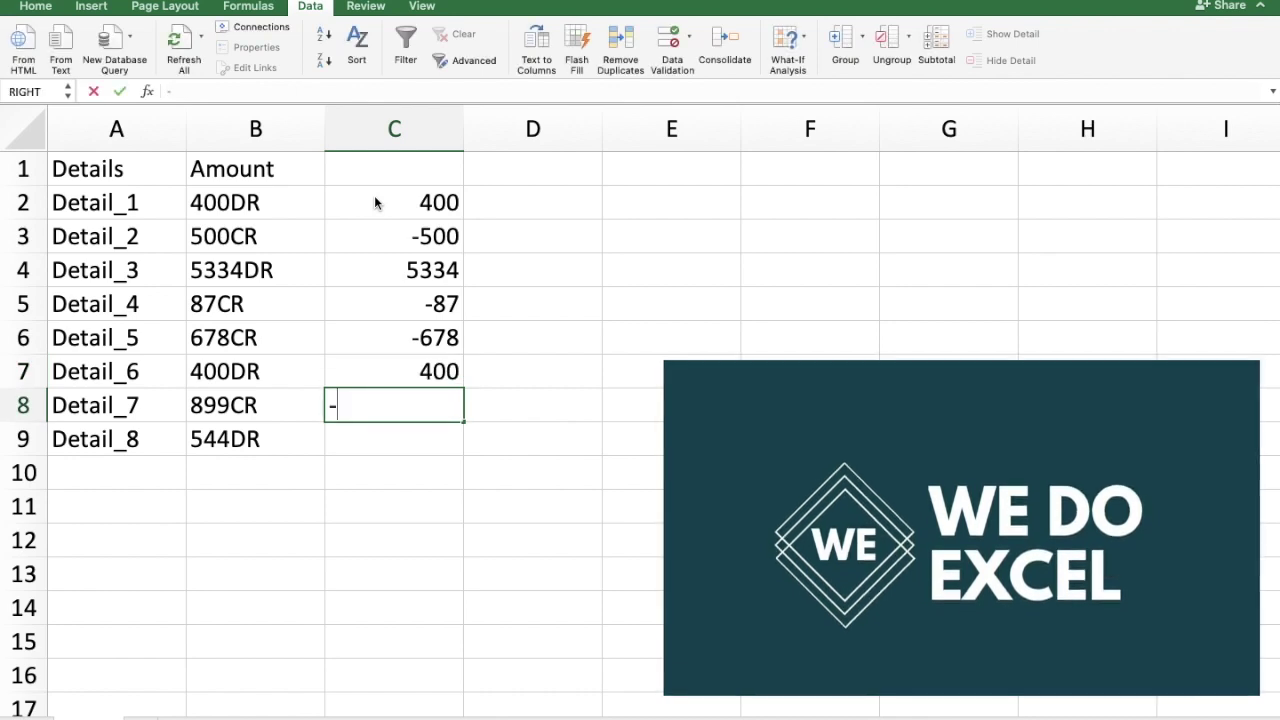
text(899)
key(Return)
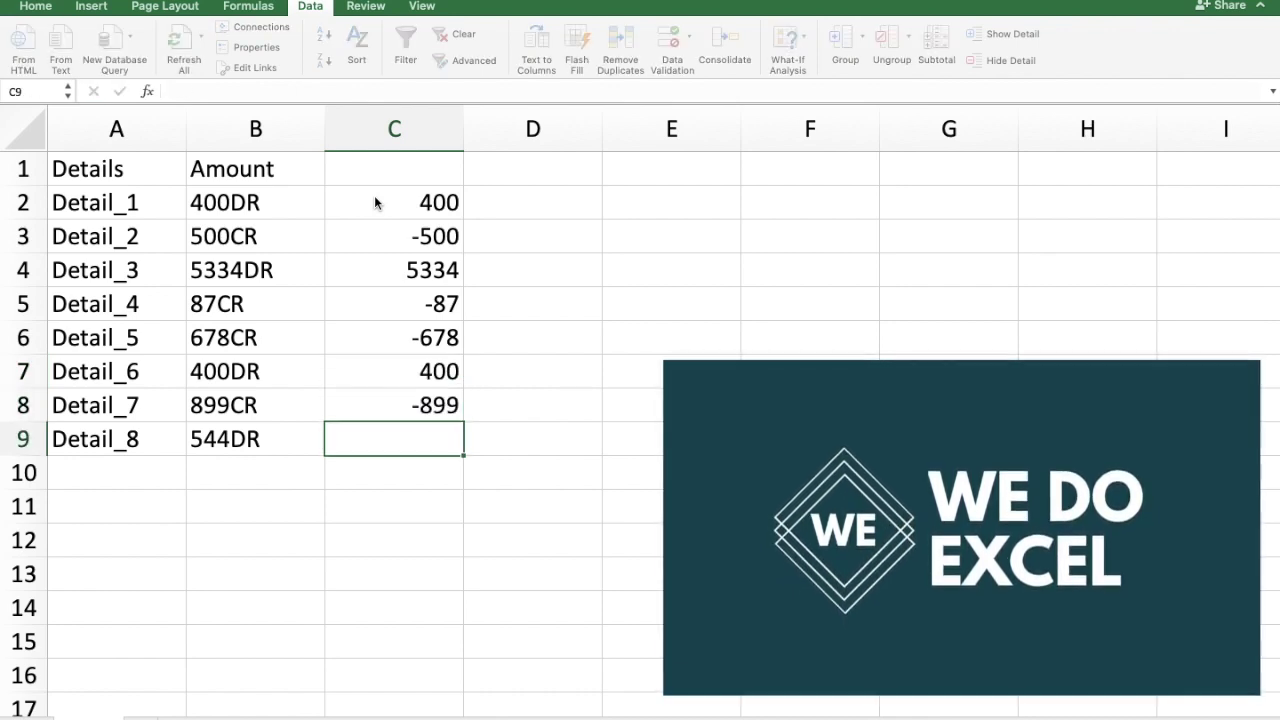
text(5)
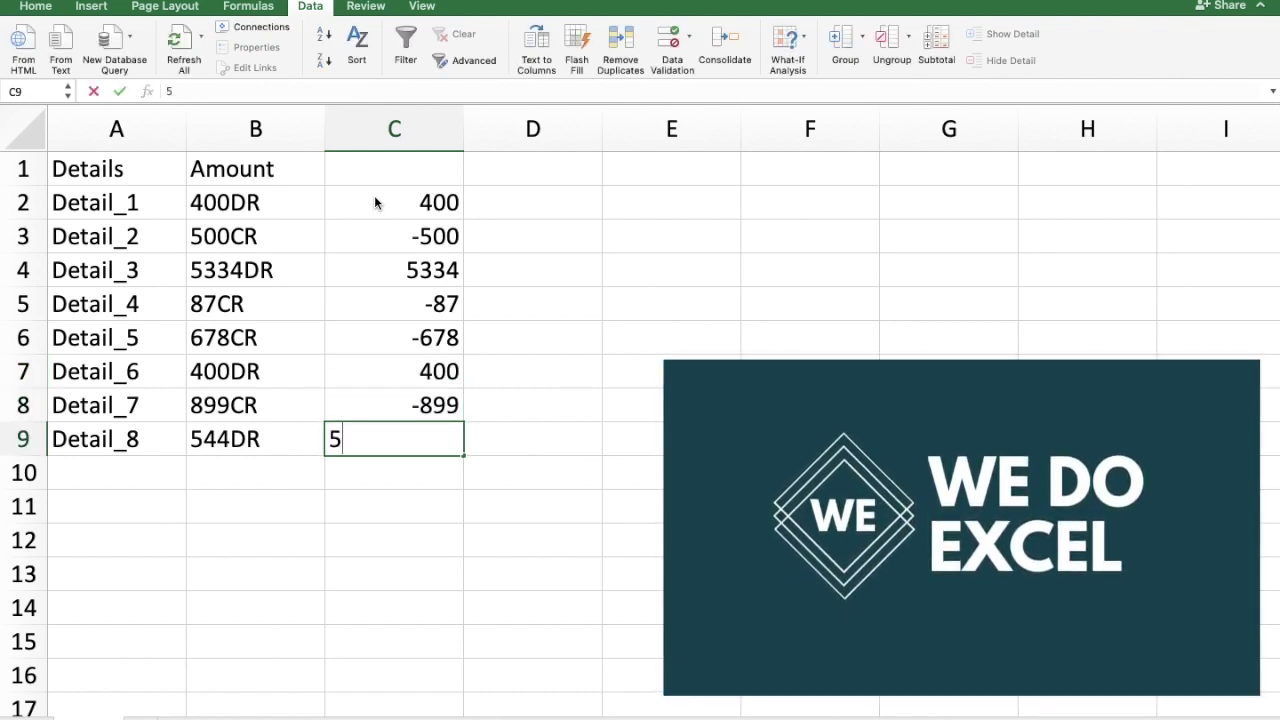
text(44)
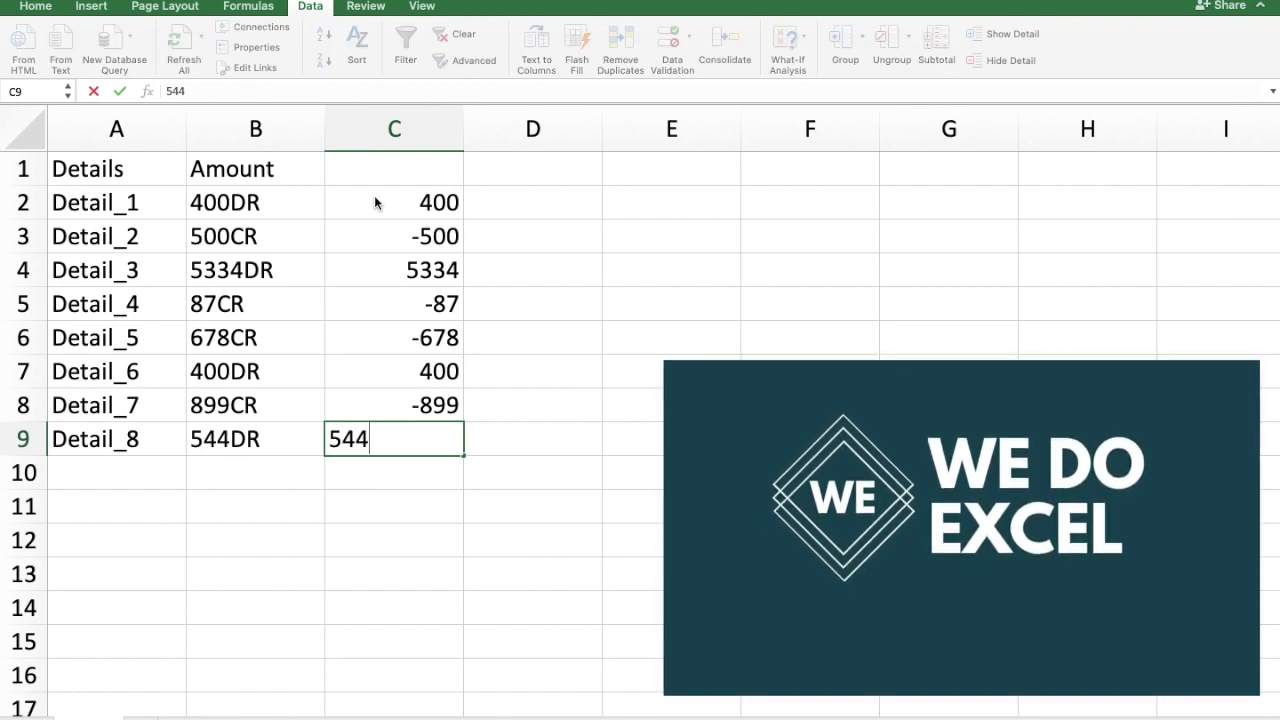
key(Return)
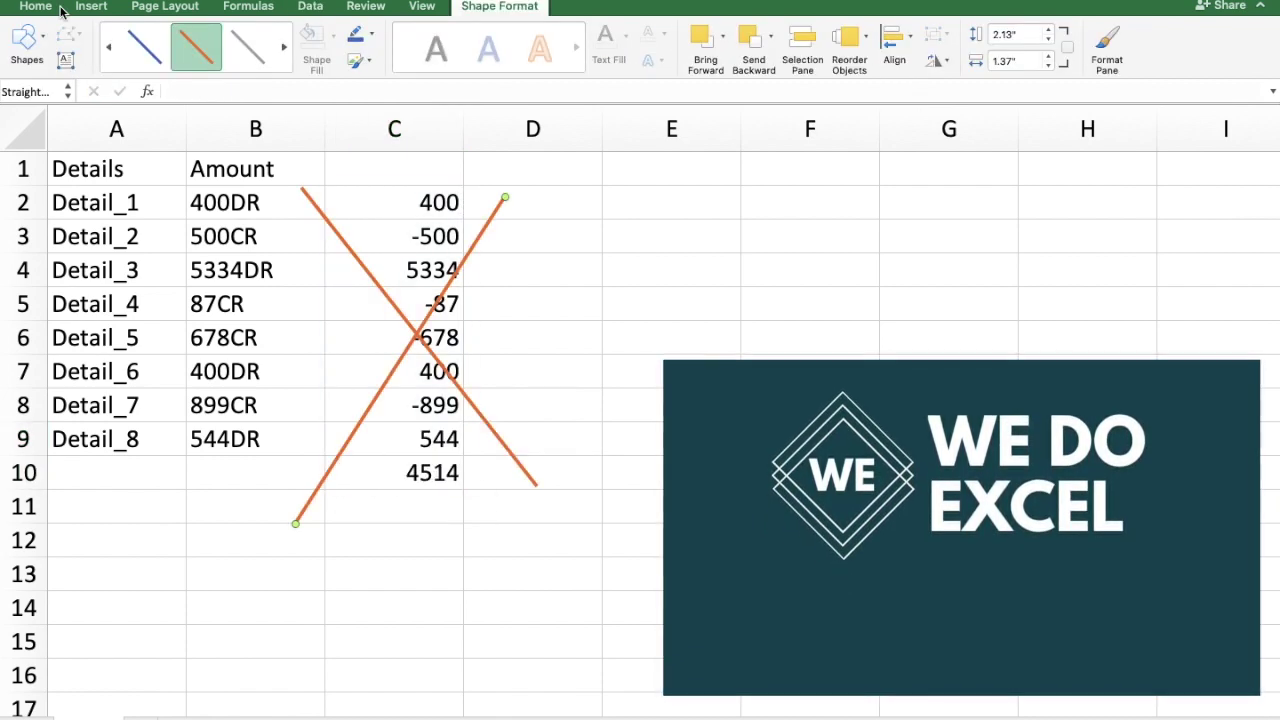
Step: Enter =SUMPRODUCT((LEFT(B2:B9,LEN(B2:B9)-2))*((RIGHT(B2:B9,2)="DR")-(RIGHT(B2:B9,2)="CR"))) in cell E2
click(58, 7)
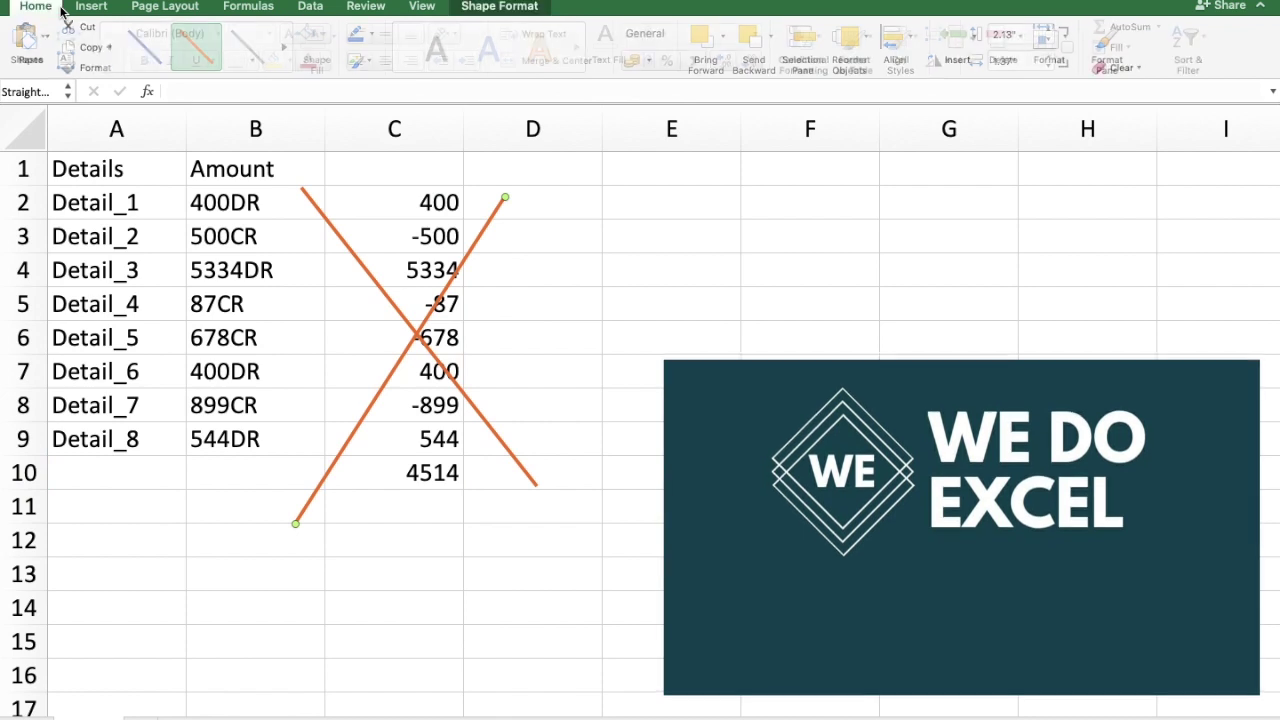
click(673, 201)
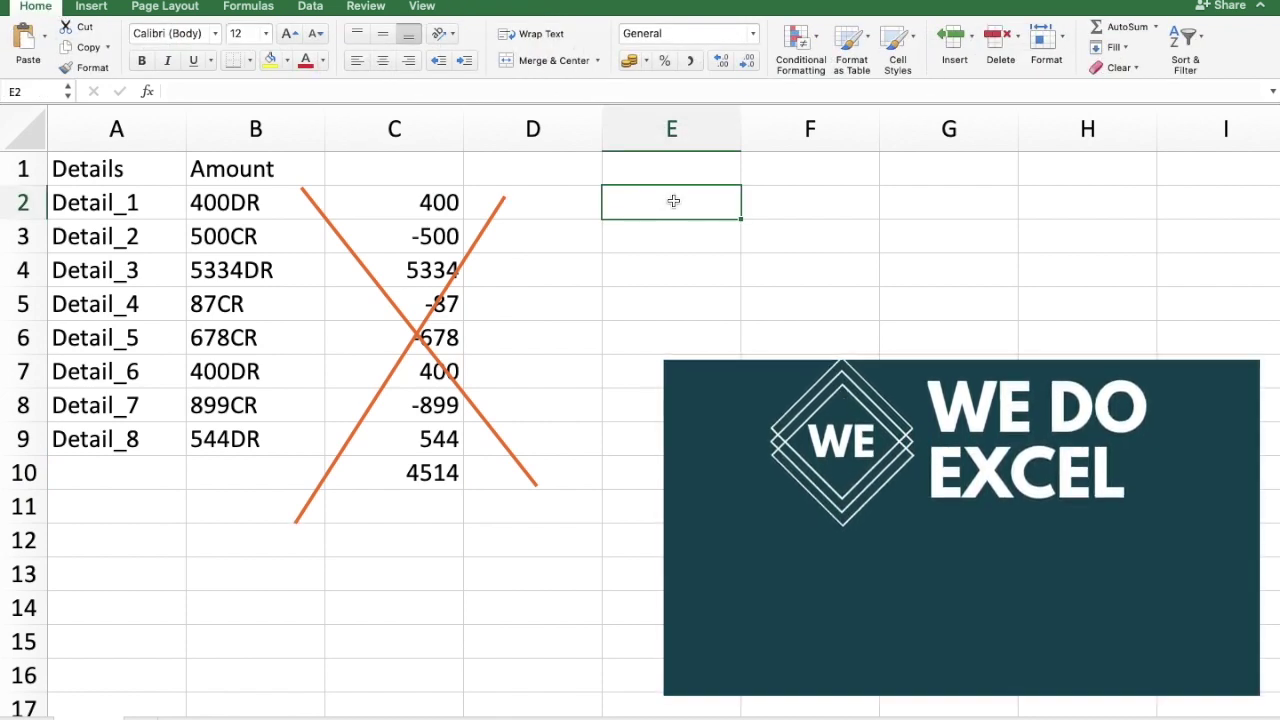
text(=)
text(SUMPRODUCT((LEFT(B2:B9,LEN(B2:B9)-2))*((RIGHT(B2:B9,2)="DR")-(RIGHT(B2:B9,2)="CR"))))
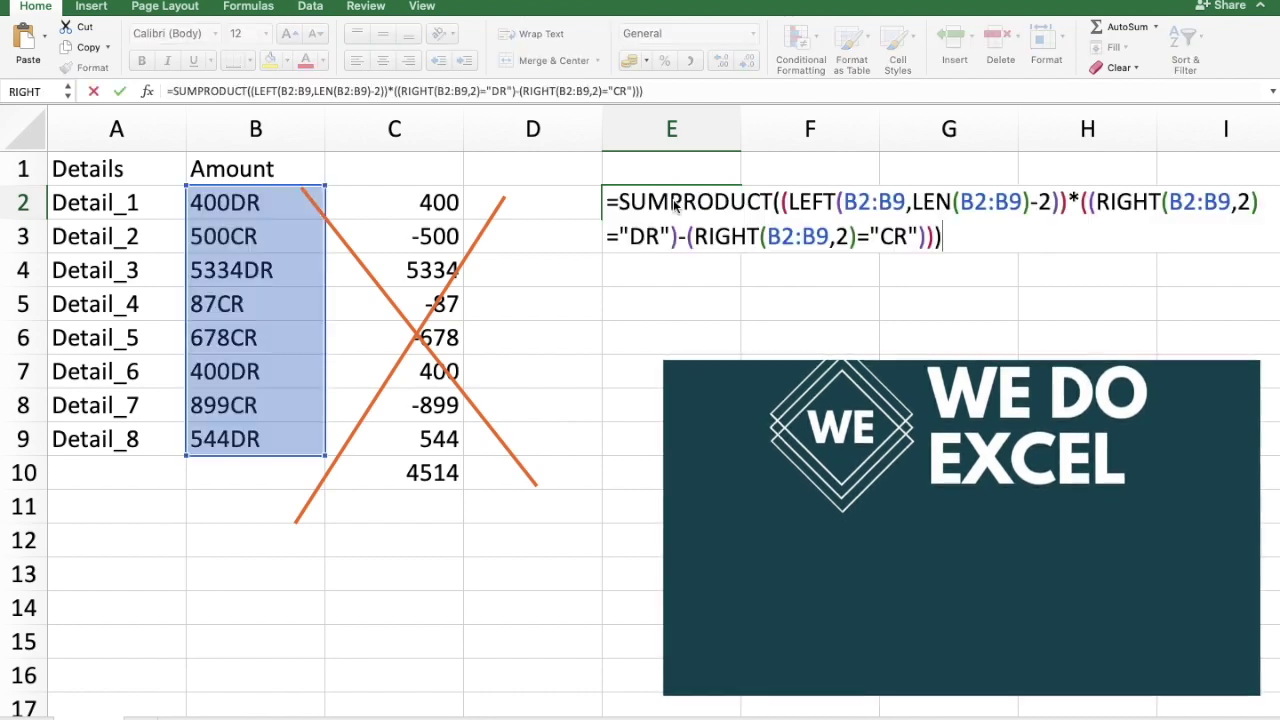
key(Return)
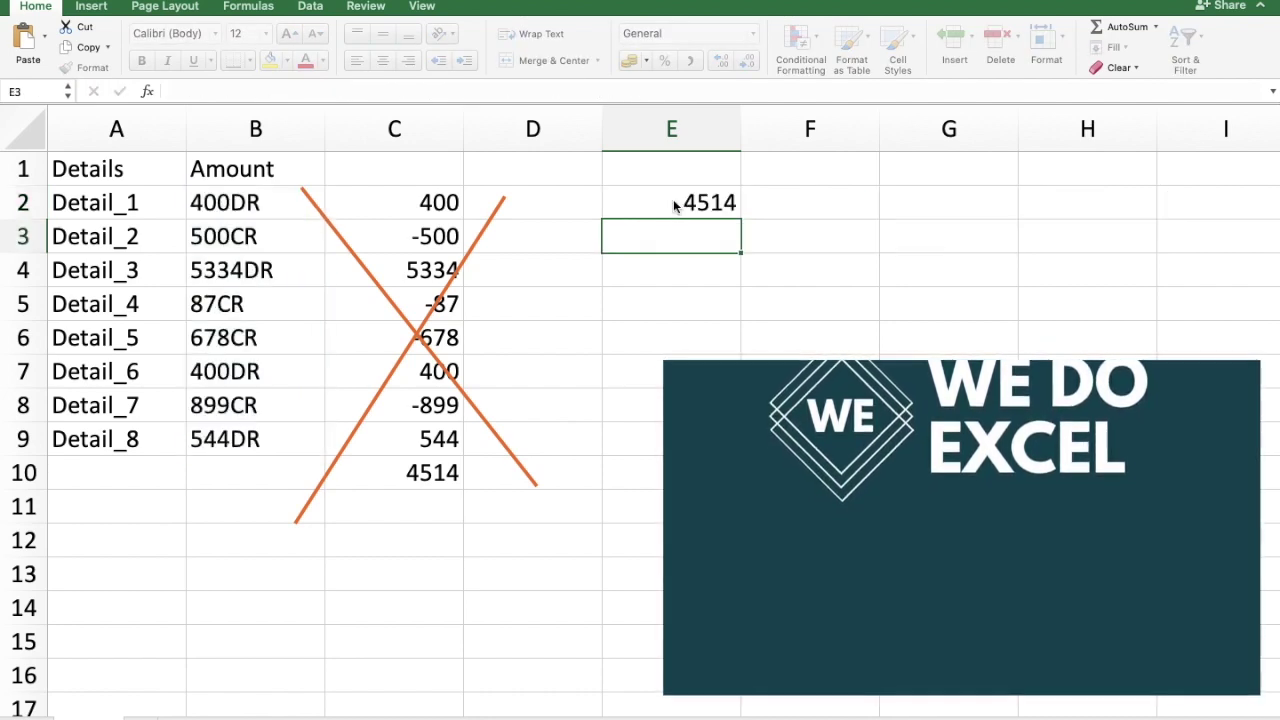
click(810, 370)
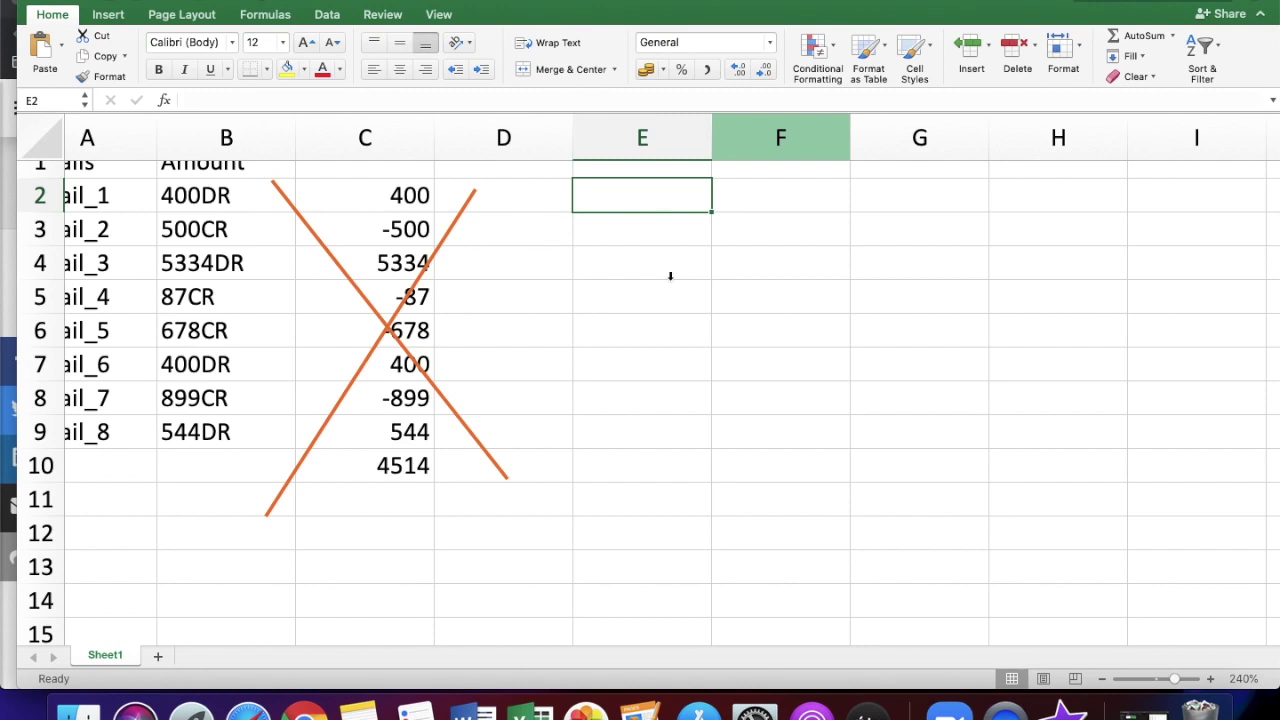
Step: Start a SUMPRODUCT formula in cell E2, leaving only its opening parenthesis so the arguments can follow
text(=sum)
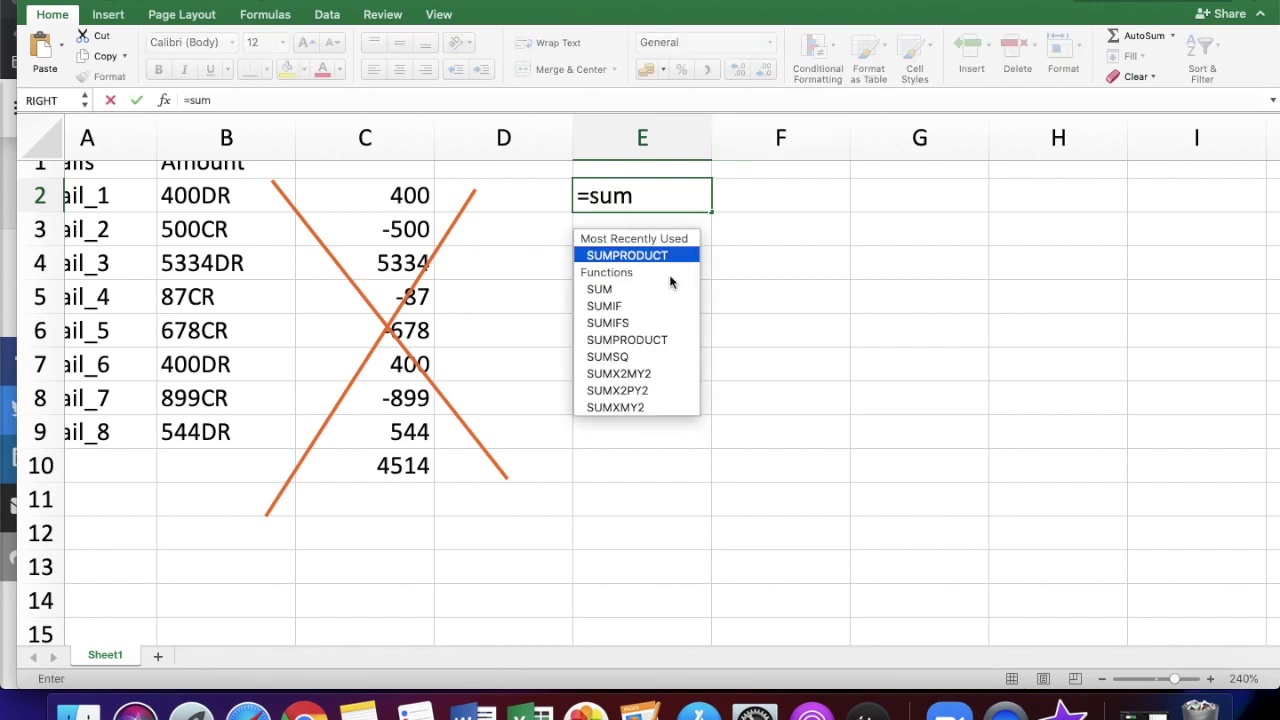
key(Tab)
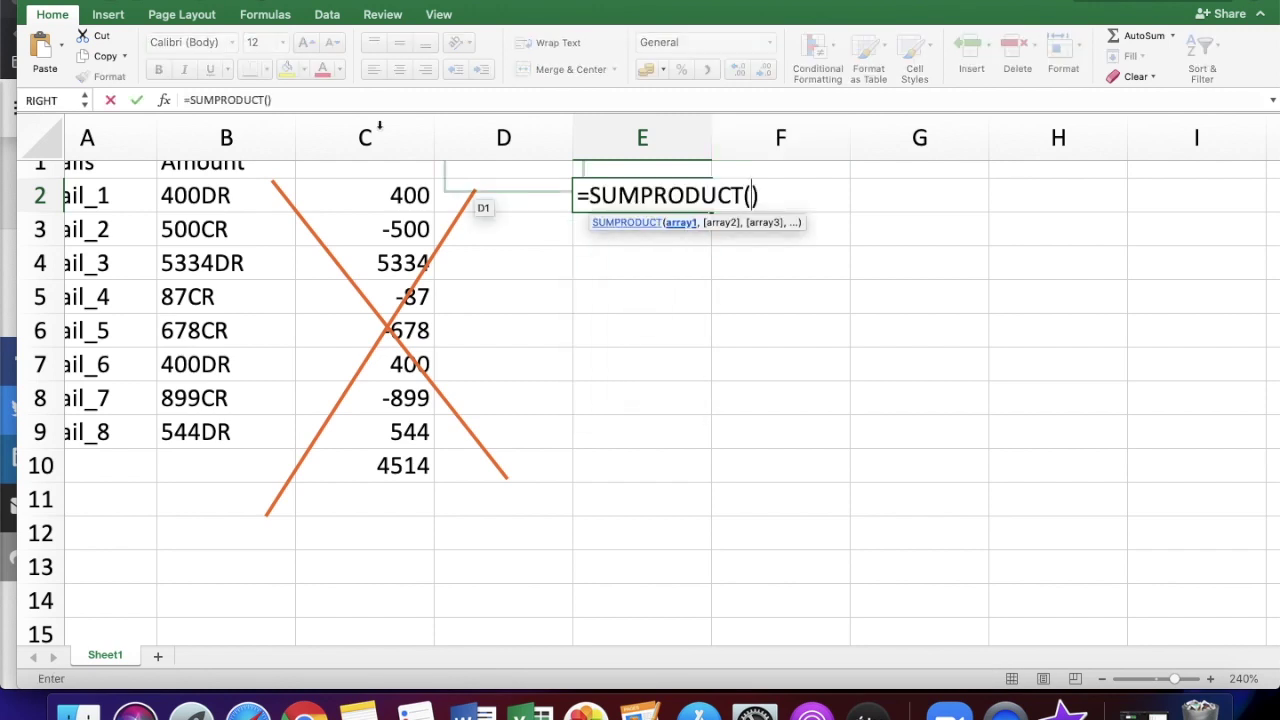
click(349, 100)
key(BackSpace)
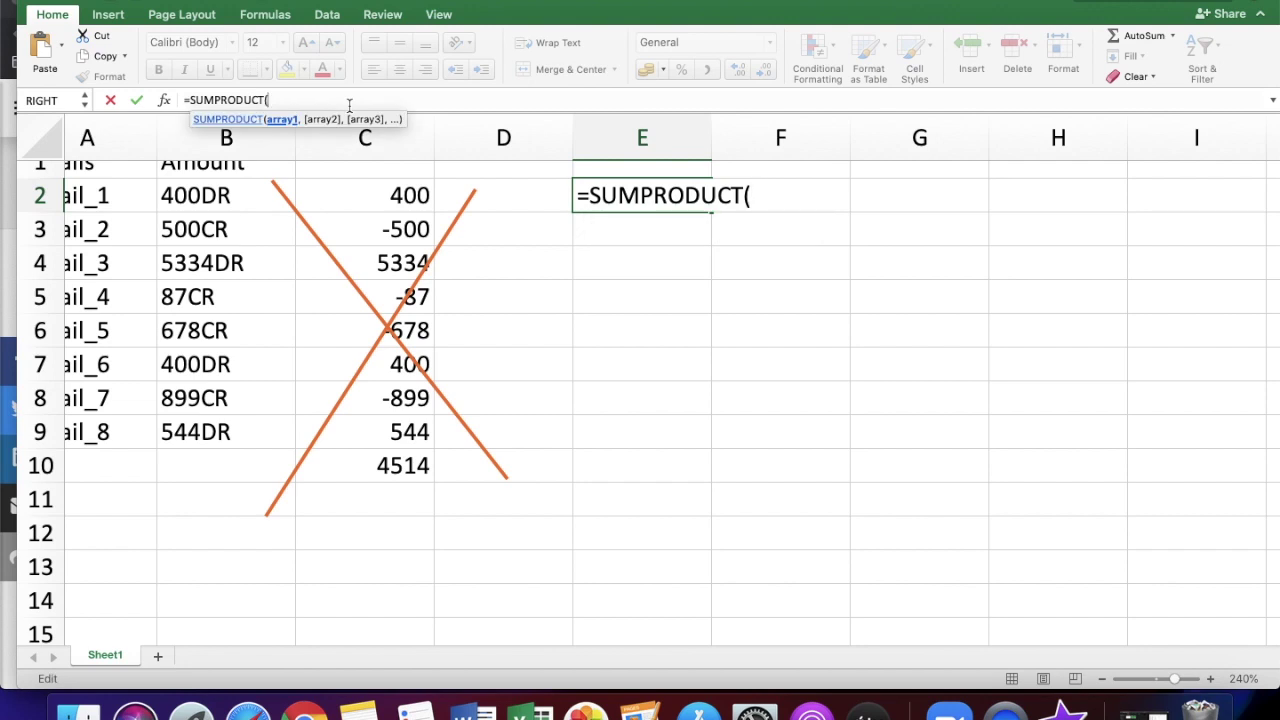
click(755, 196)
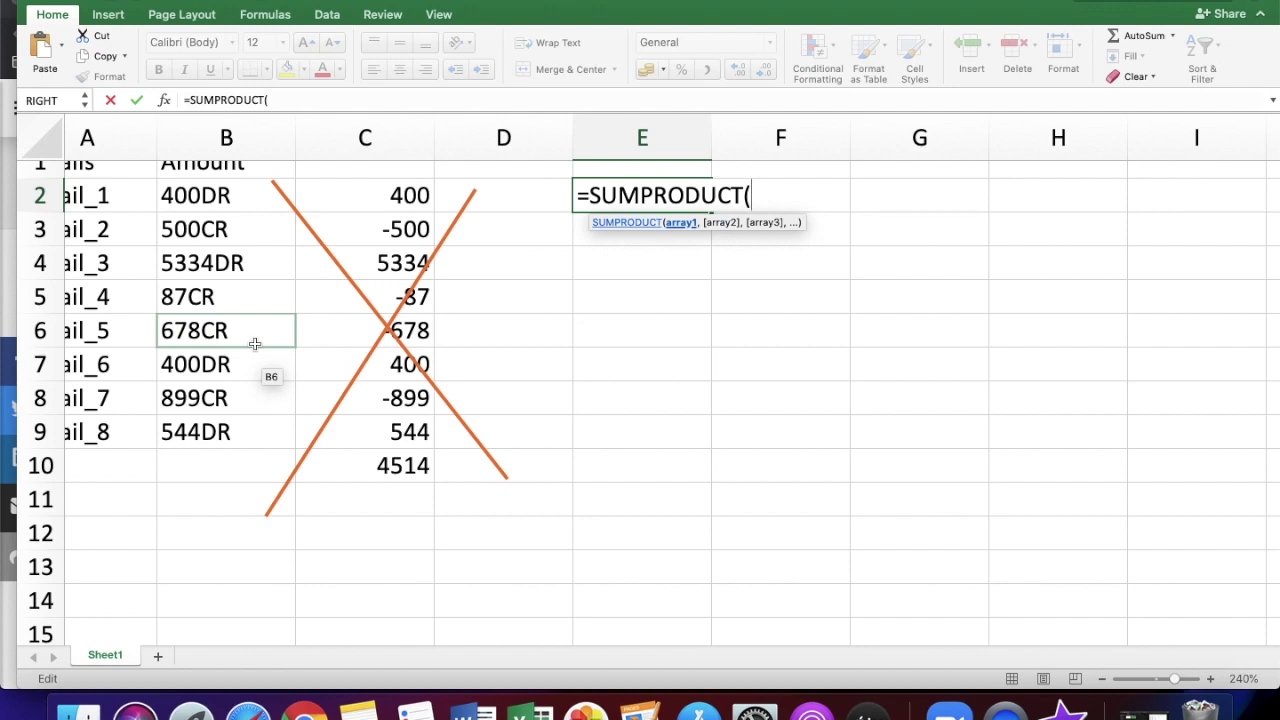
Step: Add left(B2:B9,len(B2:B9)-2) inside SUMPRODUCT to extract the amounts without their two-letter suffix
text(left)
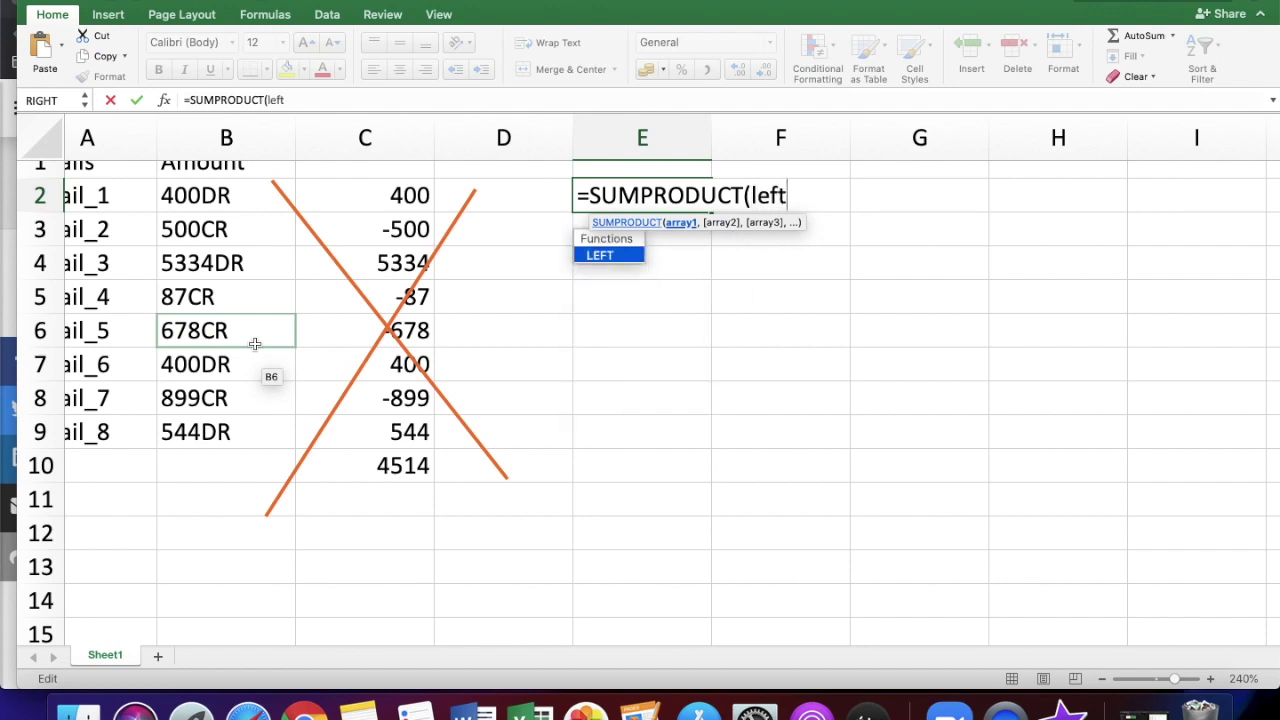
text(()
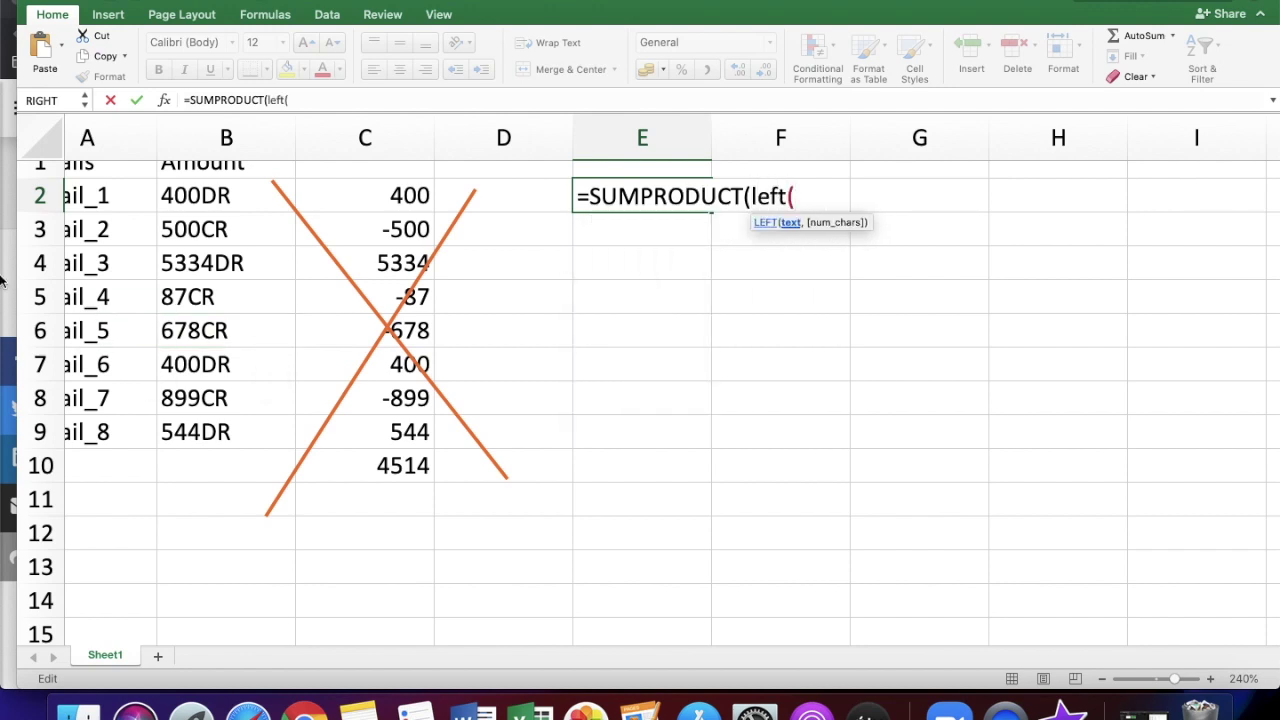
click(192, 198)
drag(190, 253, 199, 418)
text(,)
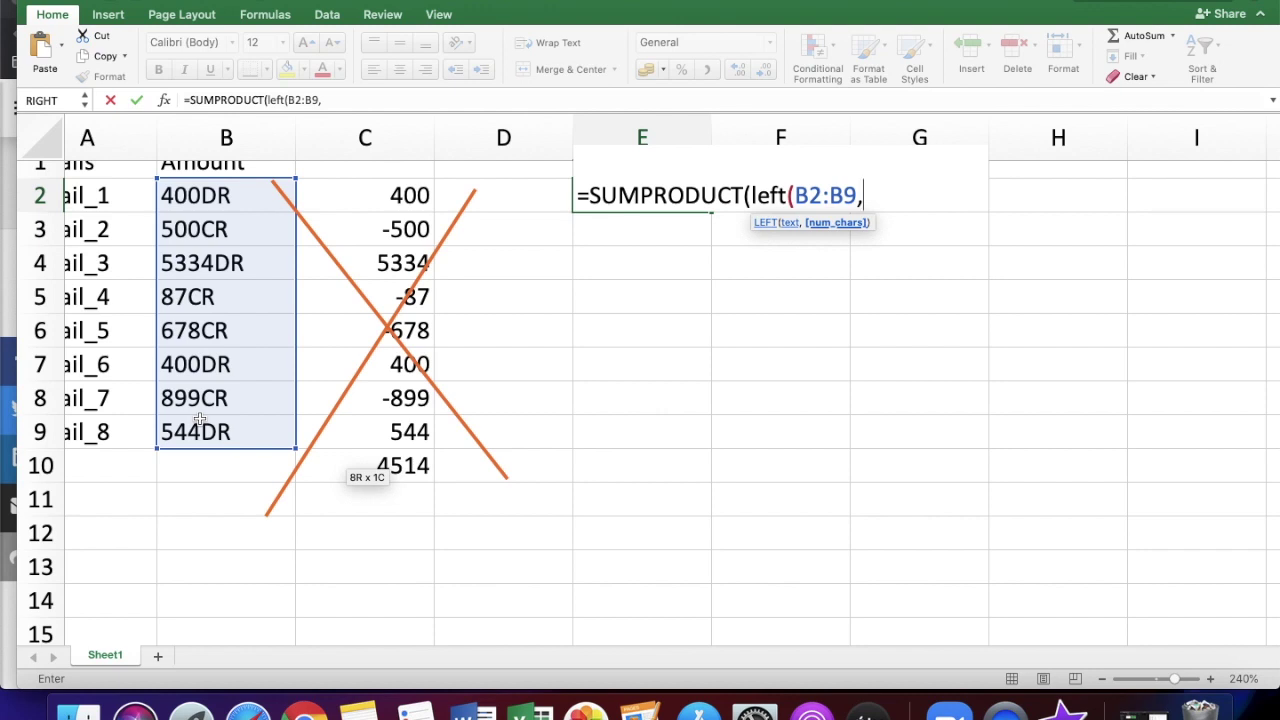
text(len()
drag(246, 206, 222, 428)
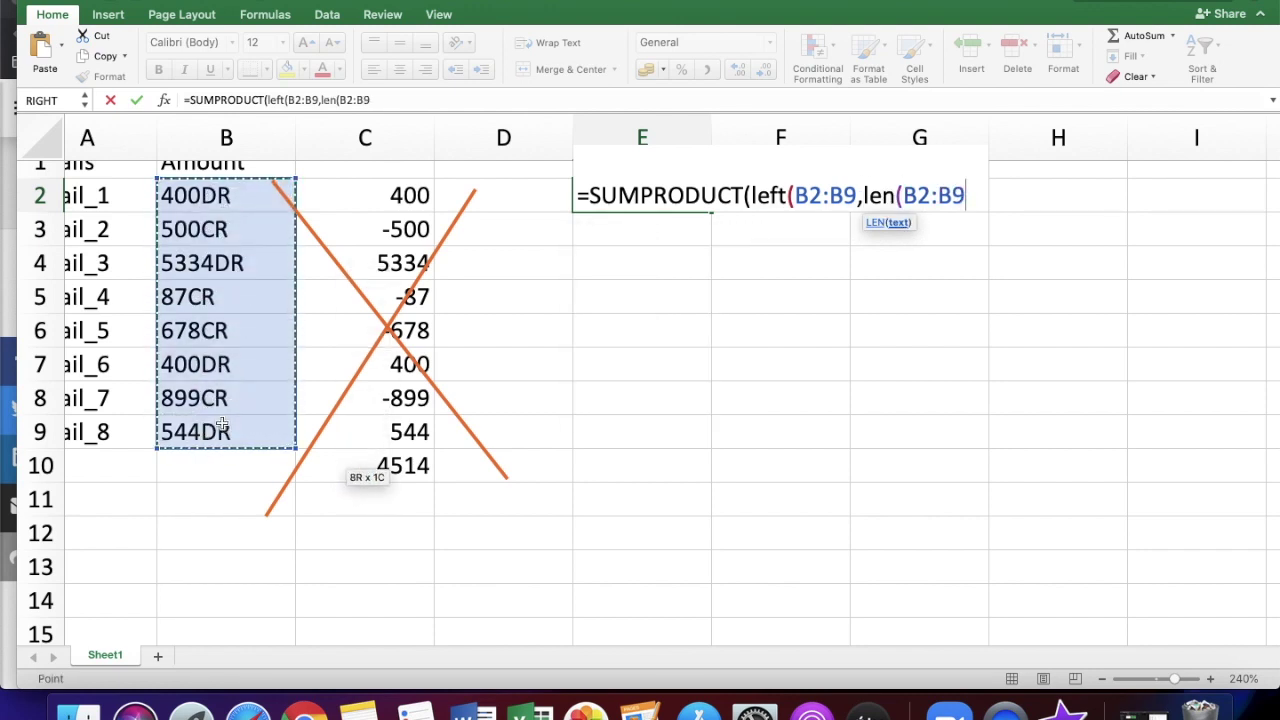
text()-2)
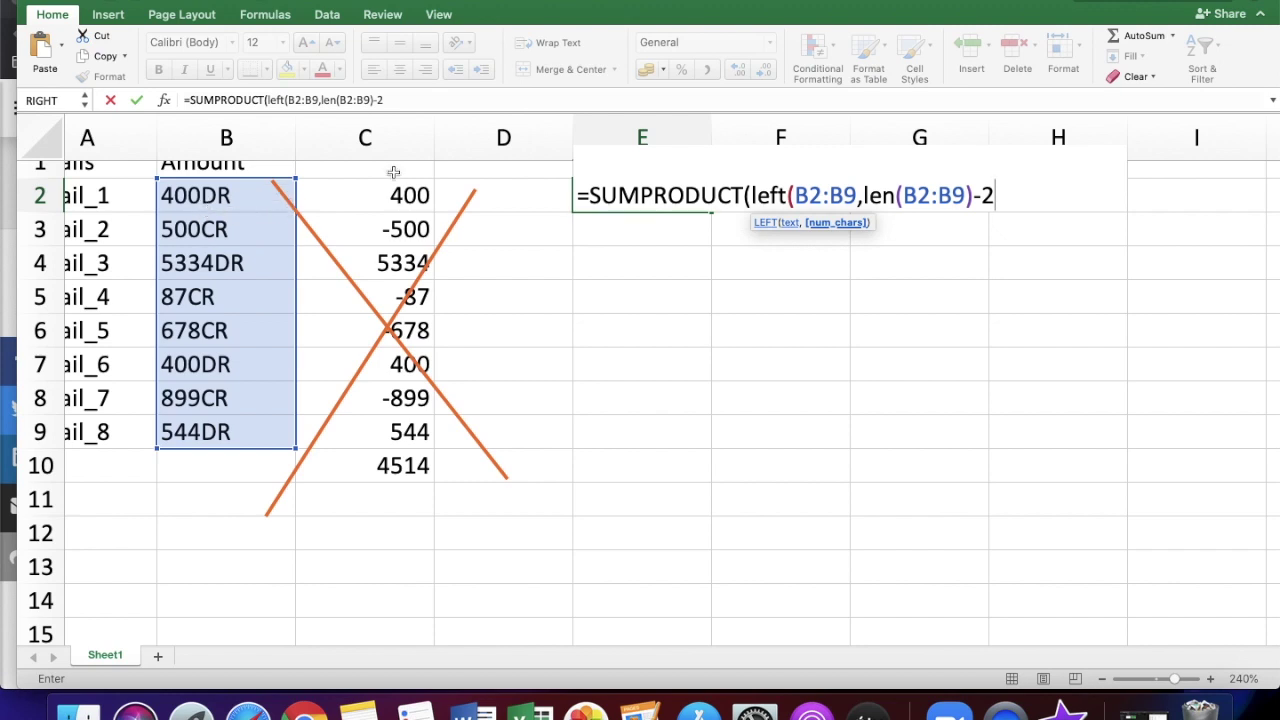
text())
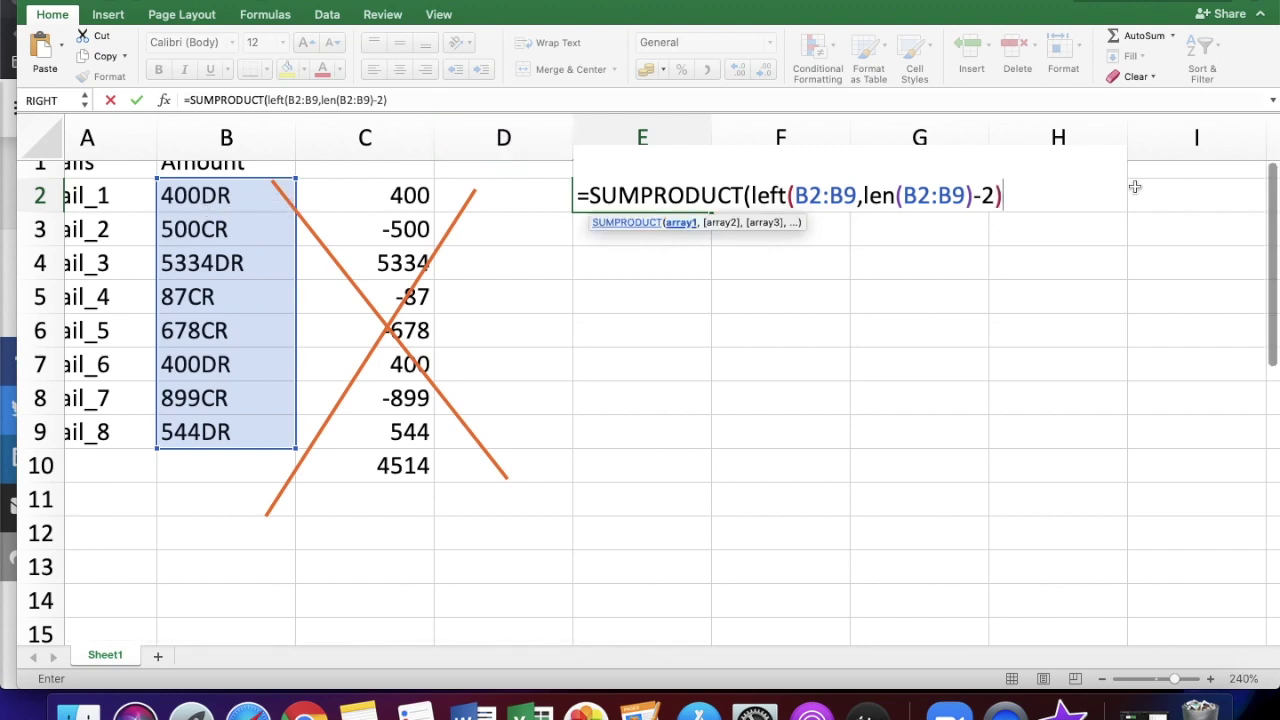
Step: Enclose the LEFT expression in parentheses and multiply it by the condition right(B2:B9,2)="DR"
click(750, 195)
text((B2:B9)
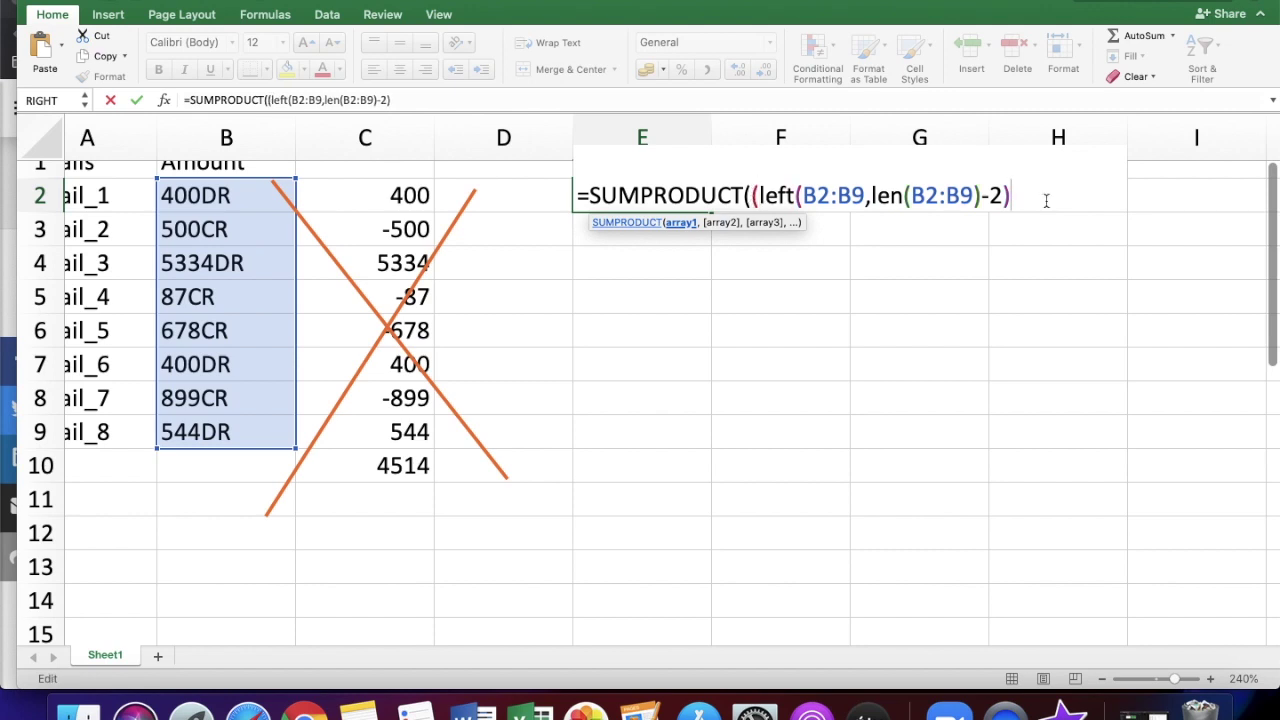
text()-2))*right)
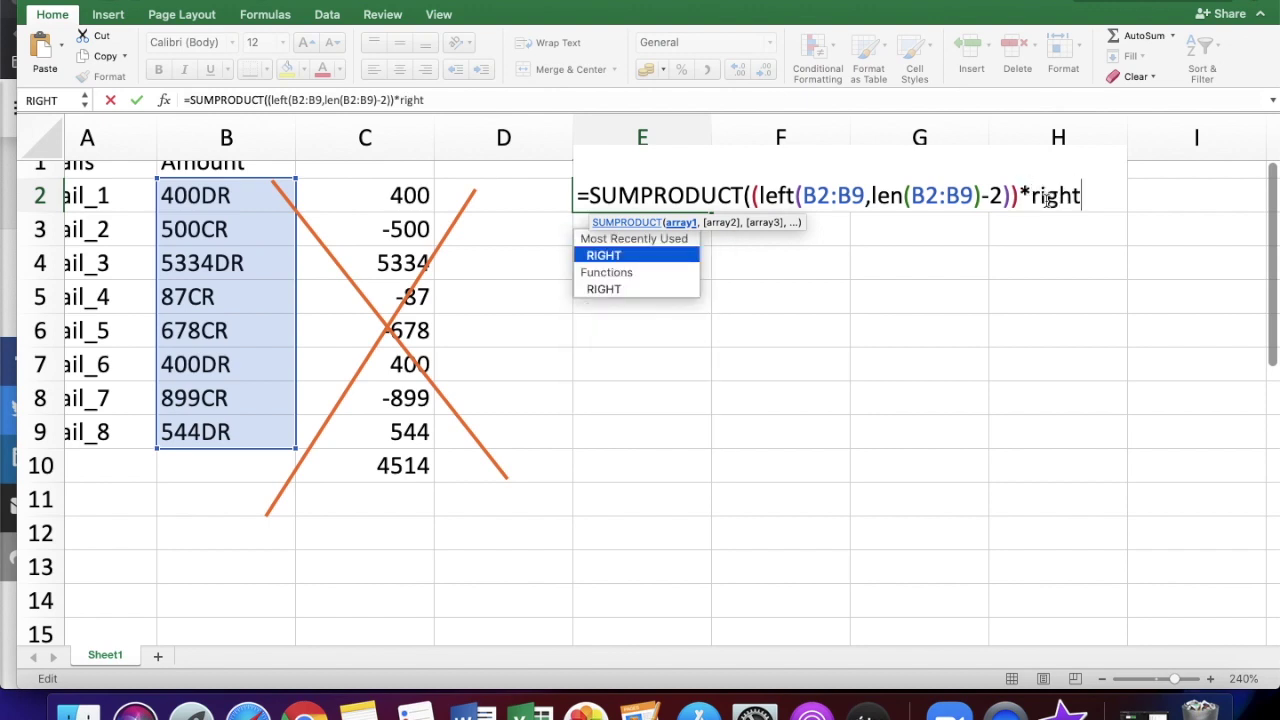
text(()
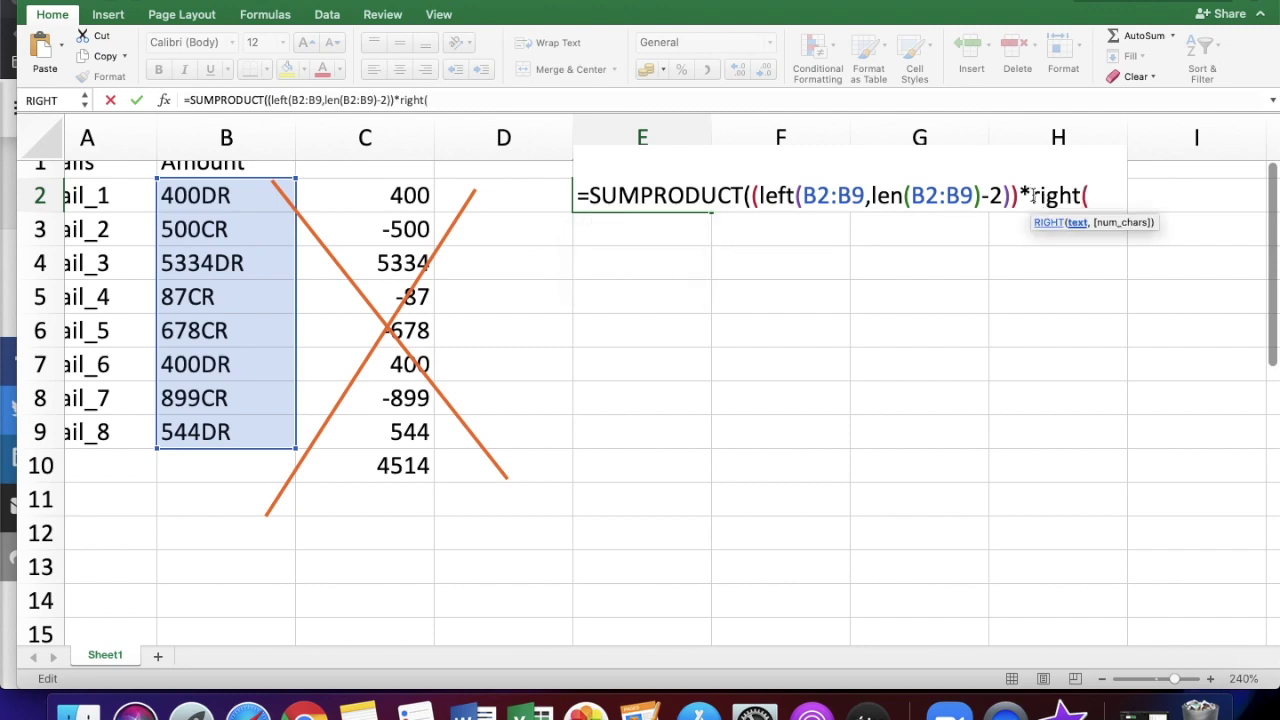
drag(231, 200, 236, 420)
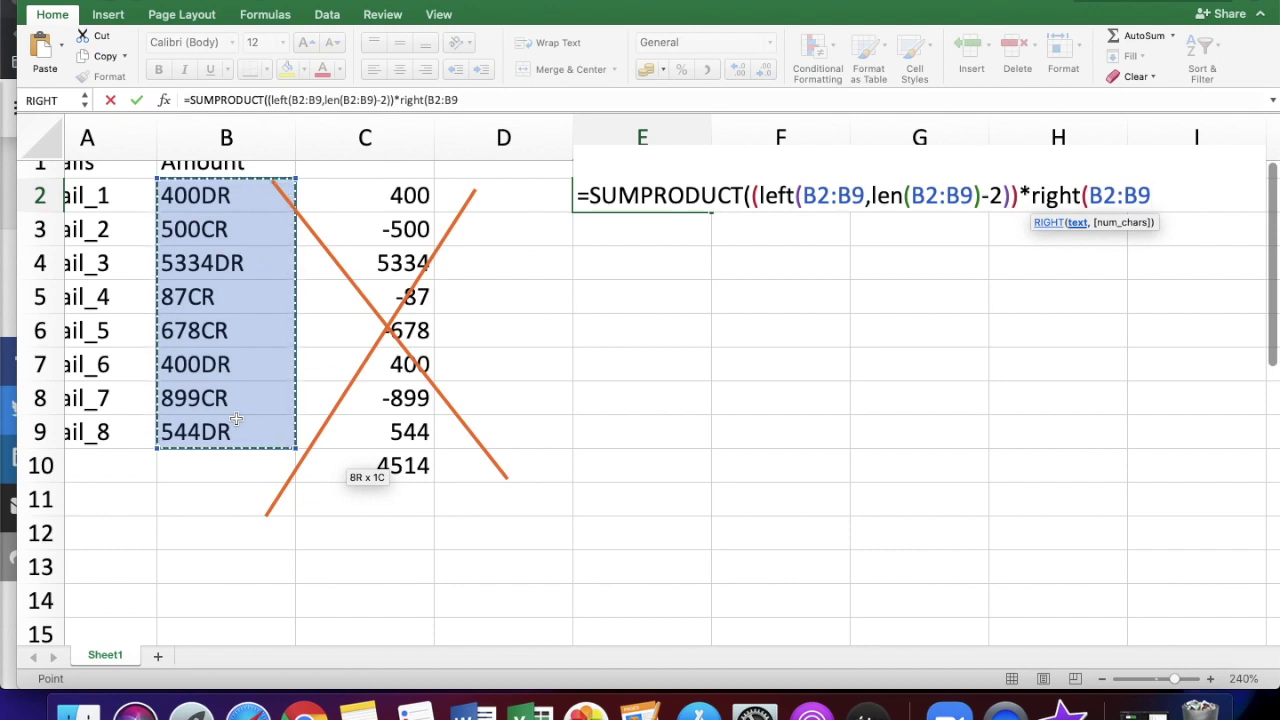
text(,)
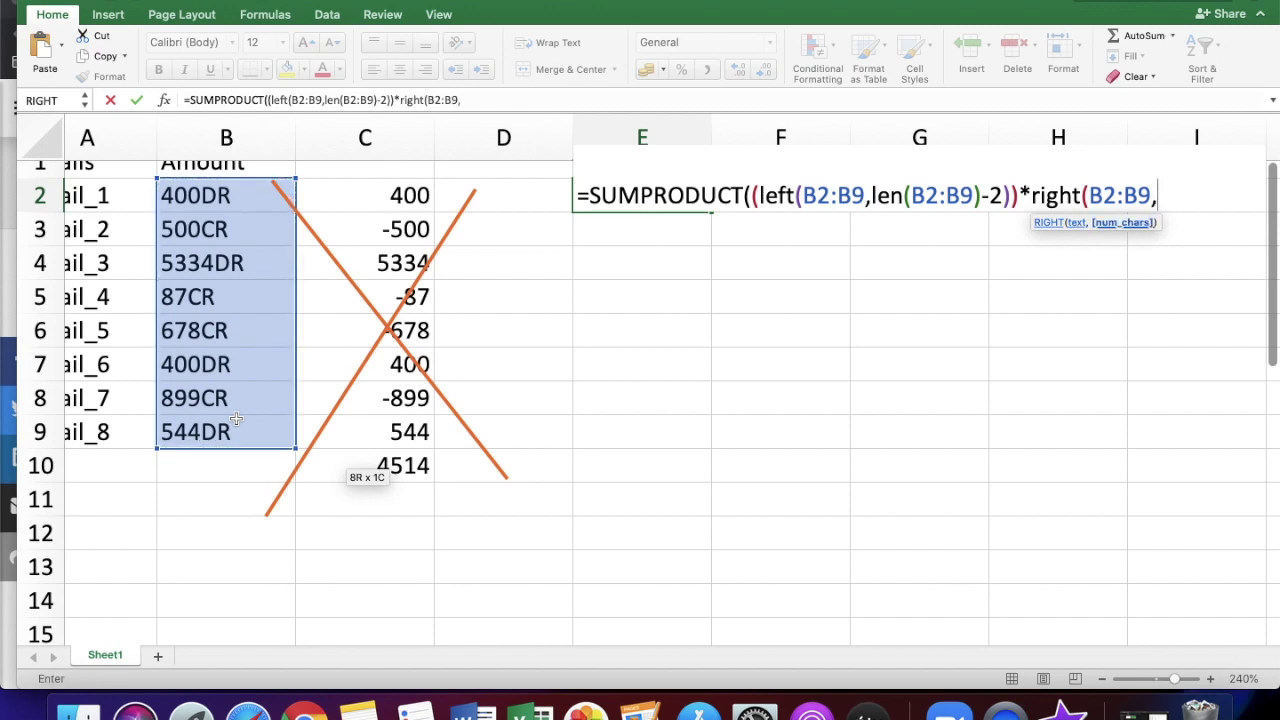
text(2)
text()=)
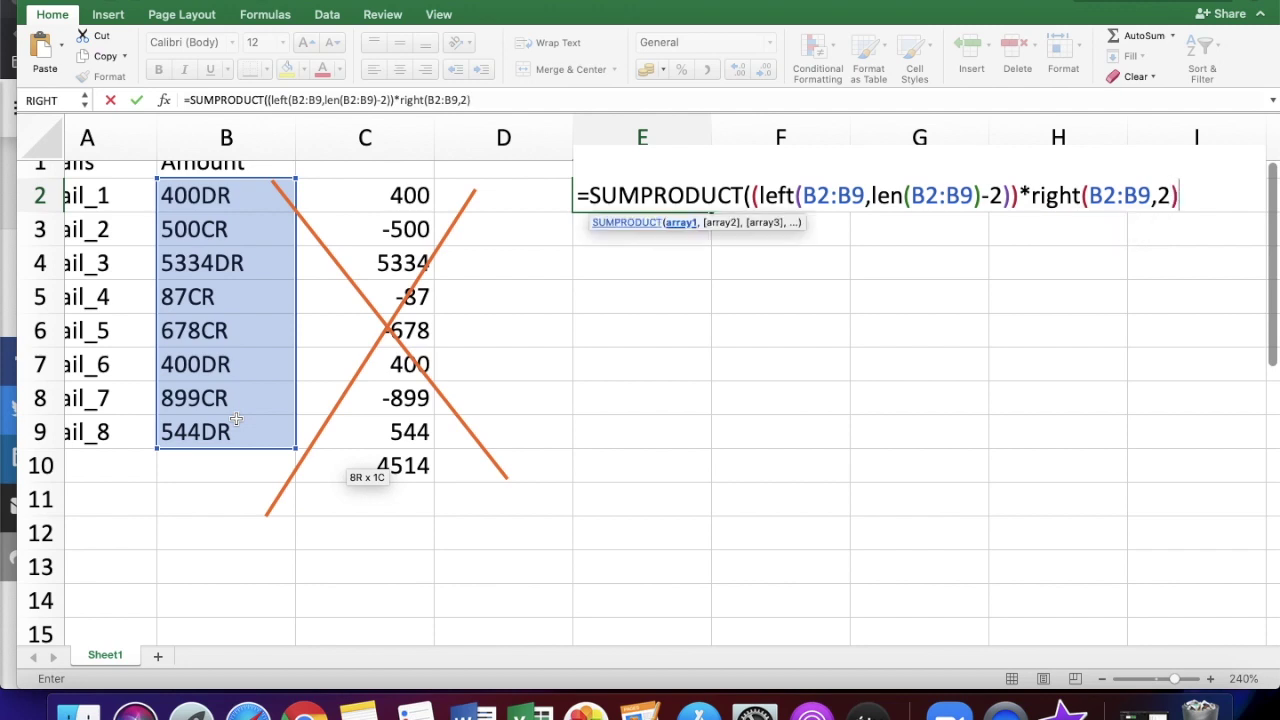
text("DR")
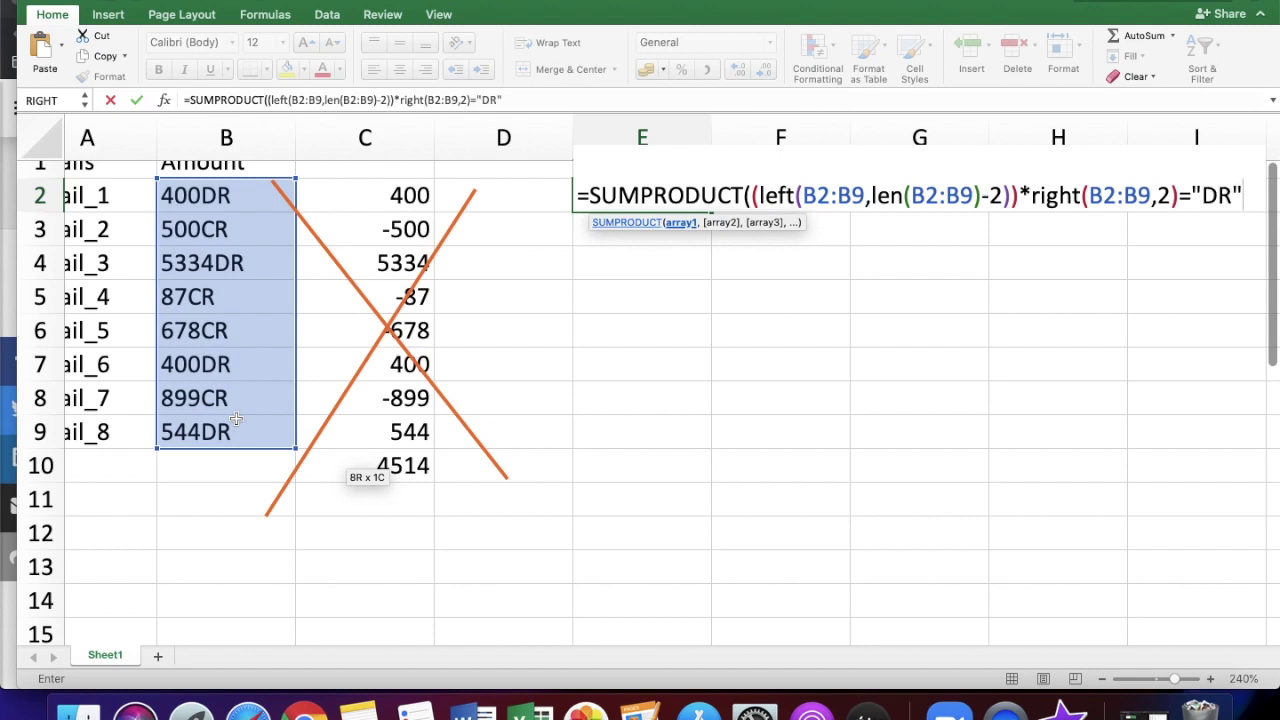
Step: Enclose the "DR" condition in parentheses and add an extra opening parenthesis before it for an outer group
text())
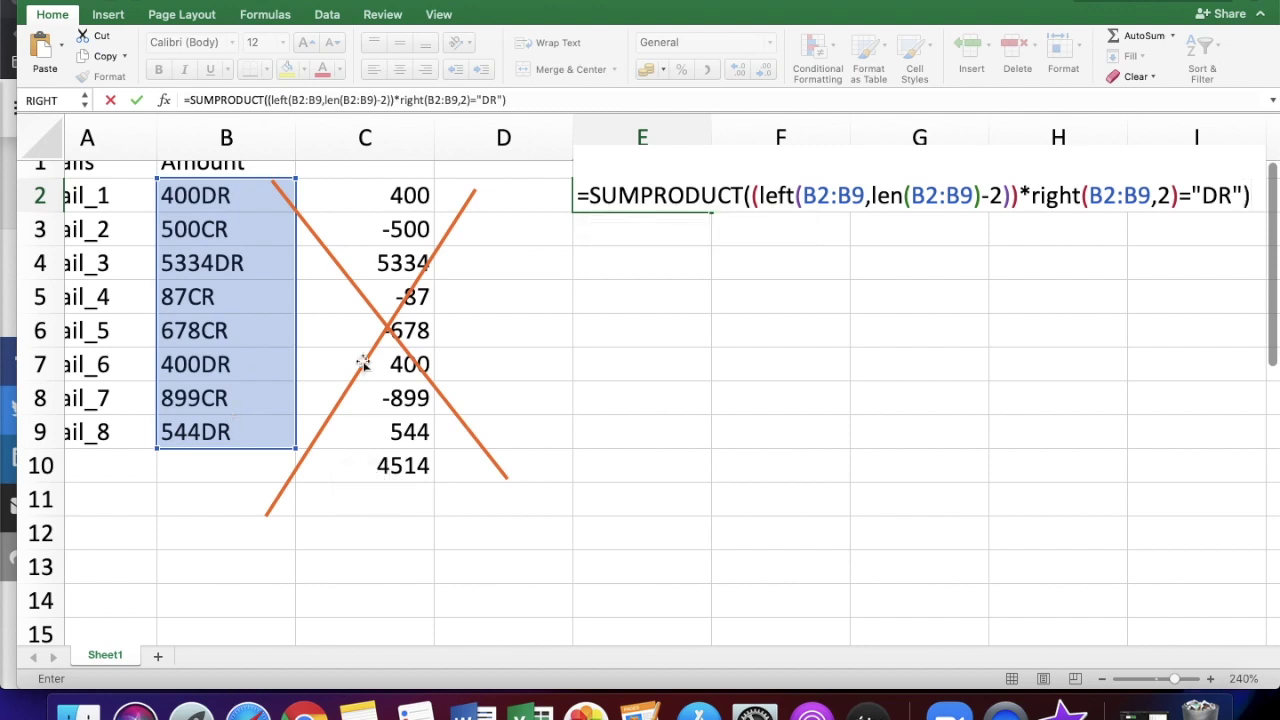
click(1032, 196)
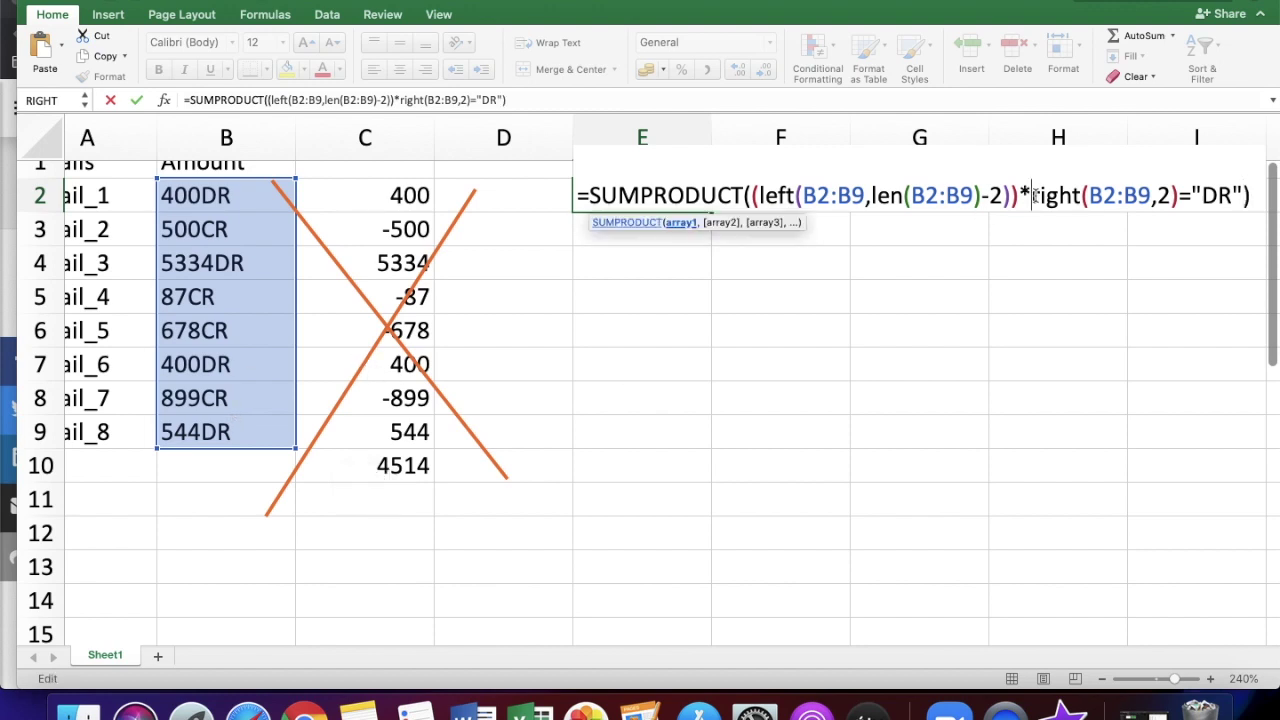
text(()
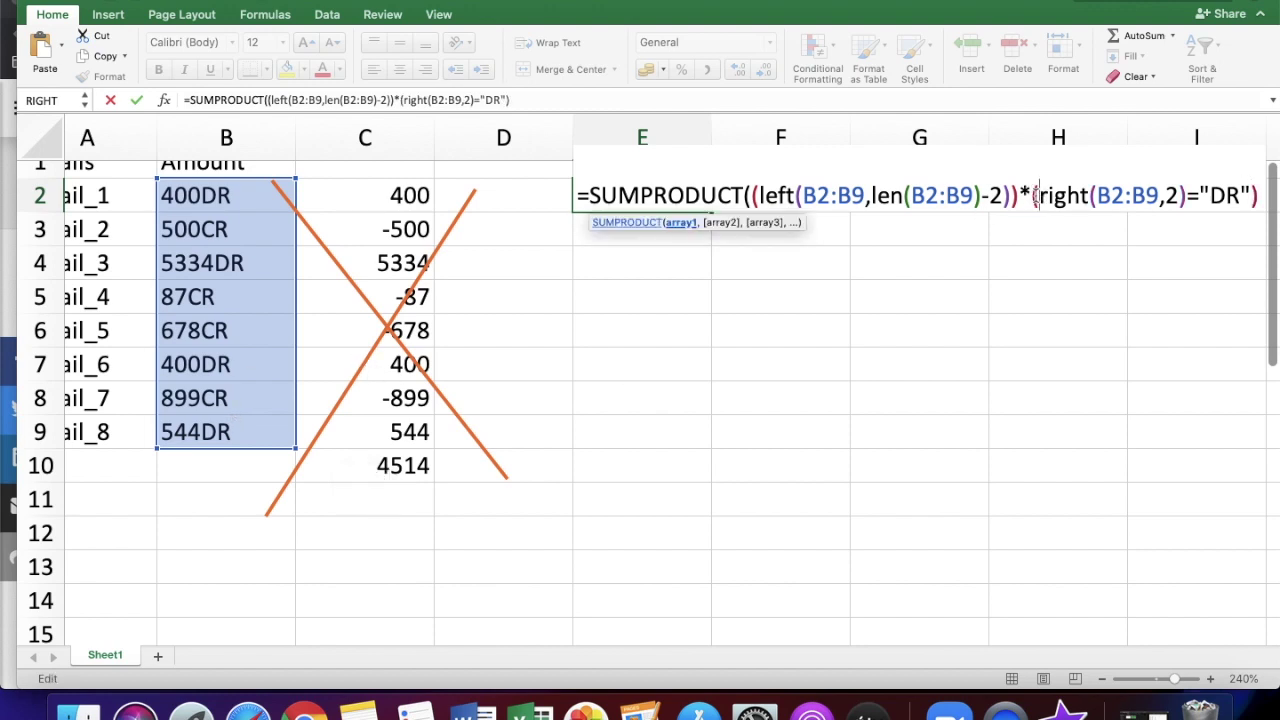
text(()
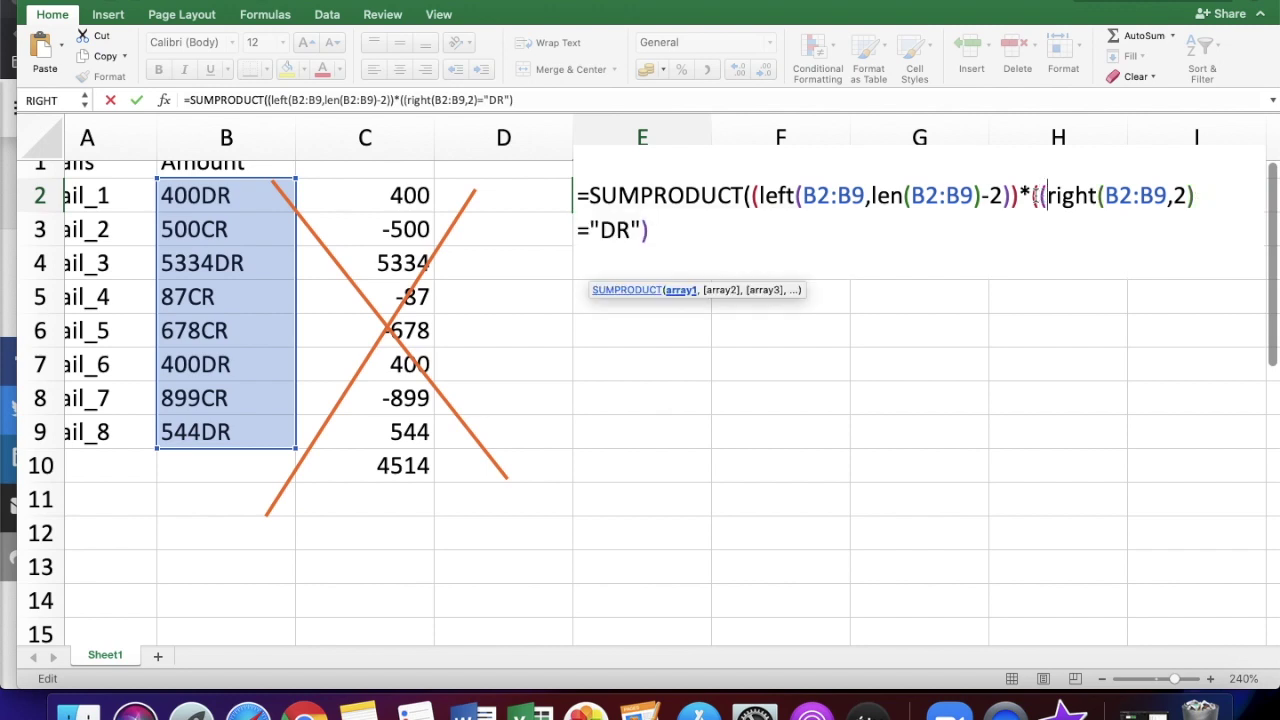
Step: Subtract the parenthesized condition (right(B2:B9,2)="CR") from the "DR" condition inside the outer group of the E2 formula
click(652, 232)
text(-)
text(()
text(right)
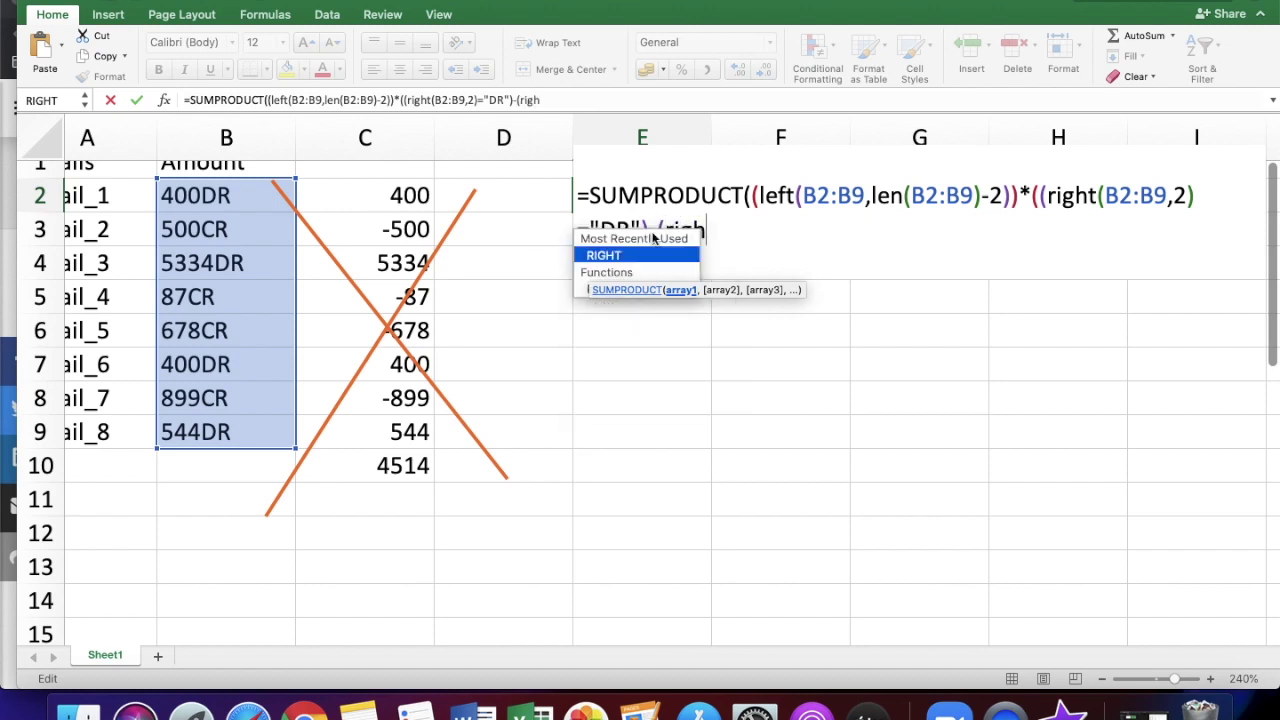
text(()
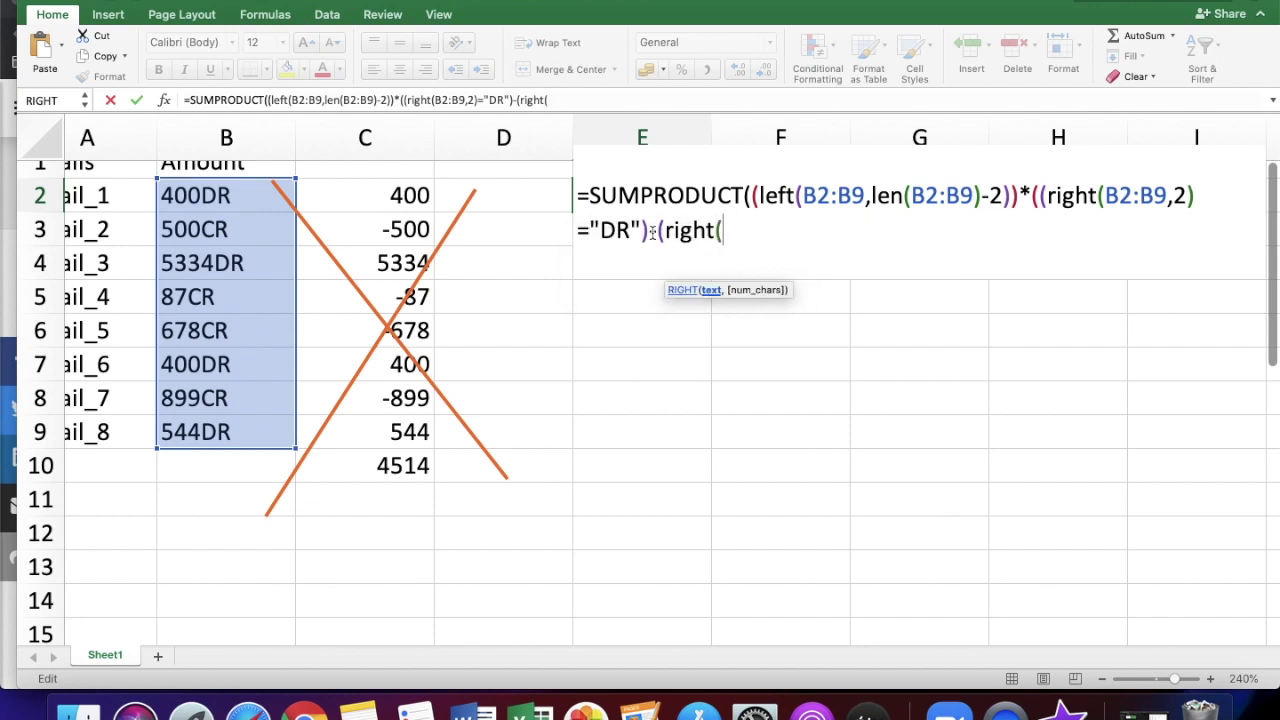
mouse_move(229, 175)
mouse_down()
mouse_move(239, 437)
mouse_move(223, 171)
mouse_move(225, 195)
mouse_up()
click(216, 199)
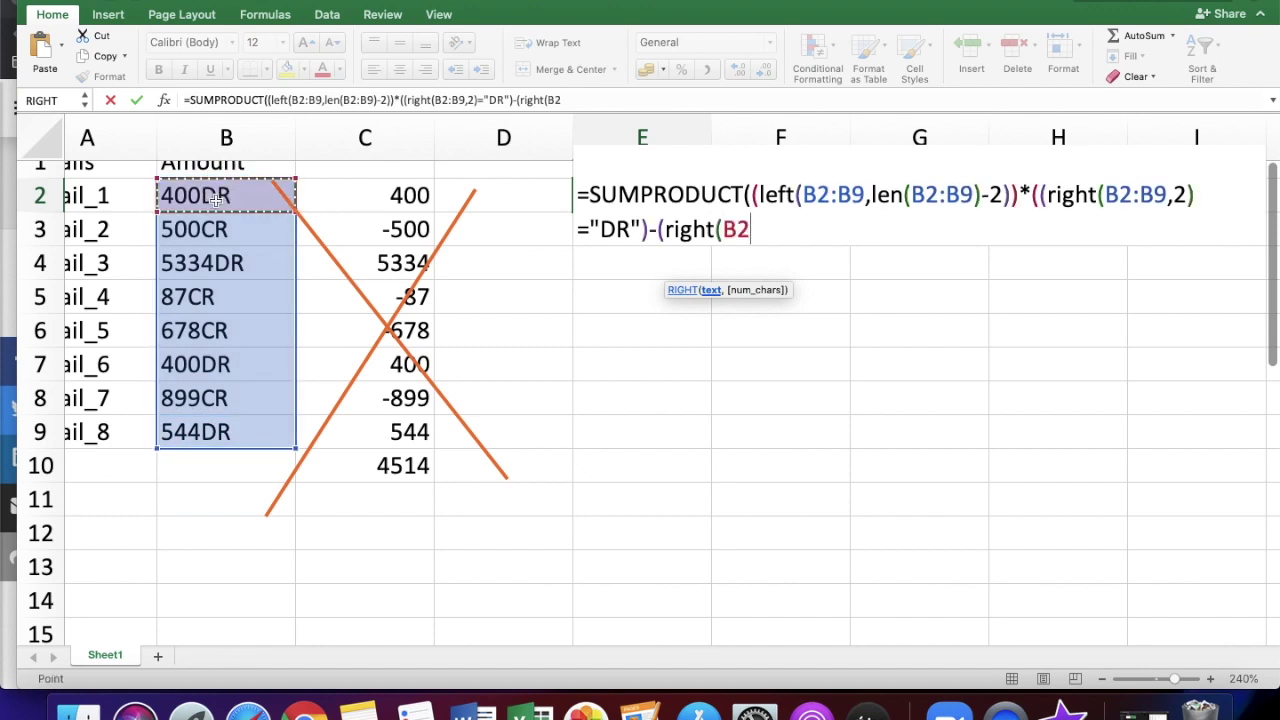
key(super+shift+Down)
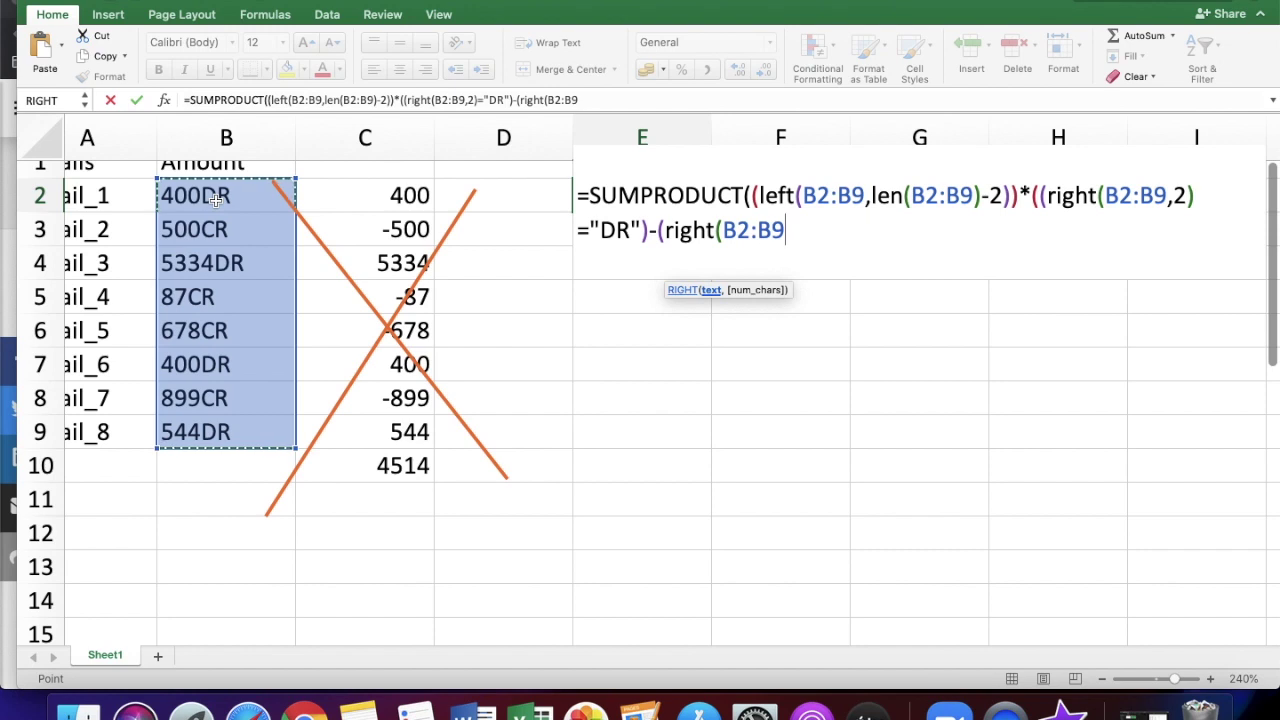
text(,)
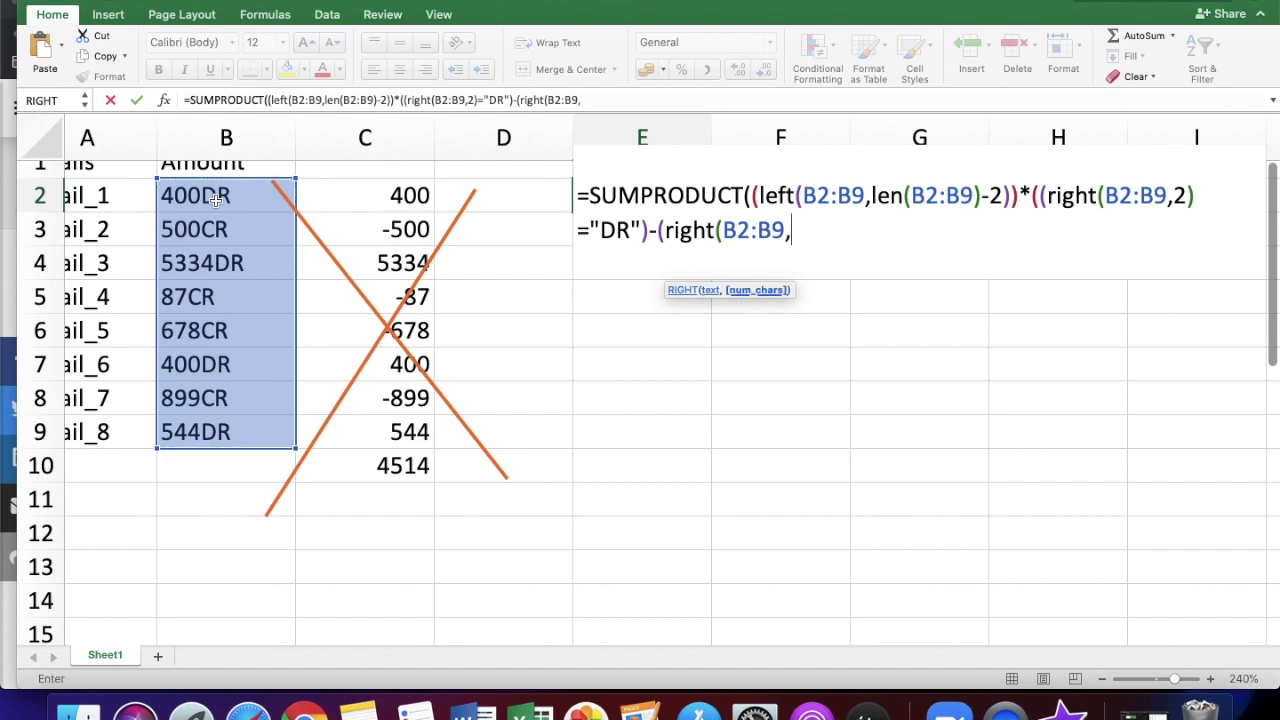
text(2)=")
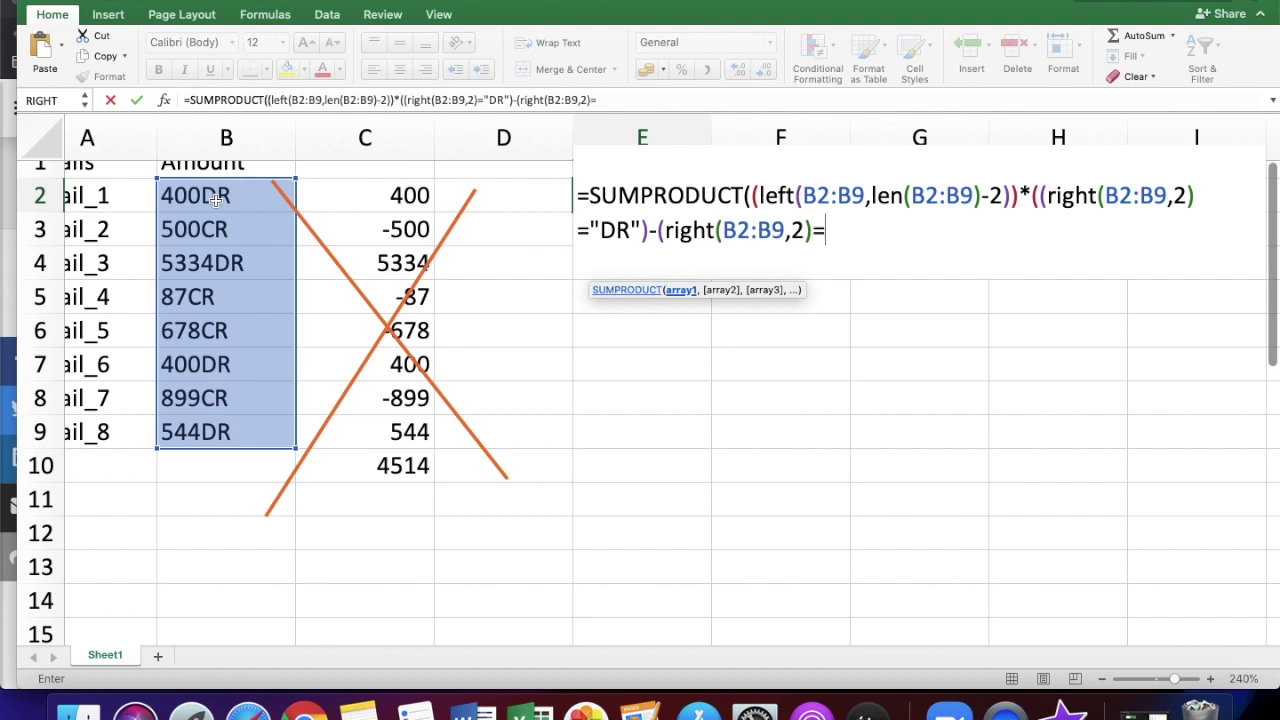
text(CR"))
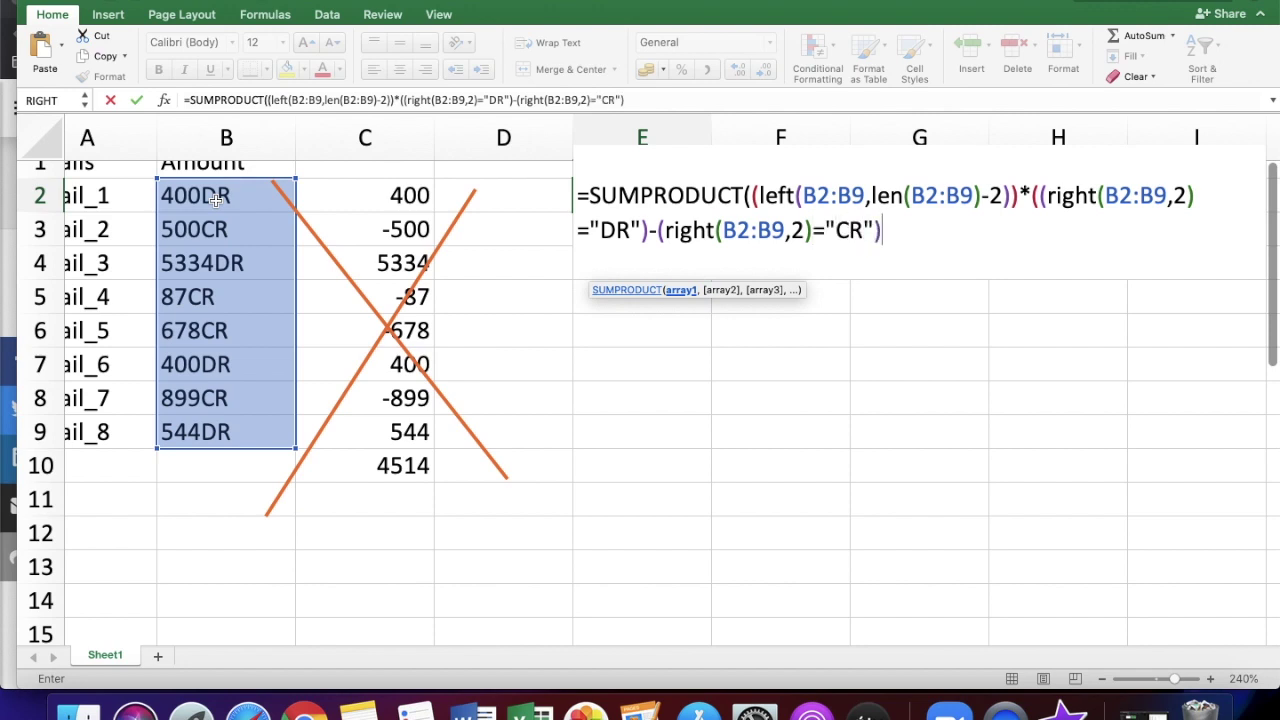
Step: Close the outer group and the SUMPRODUCT function with two parentheses and enter the formula in E2
text())
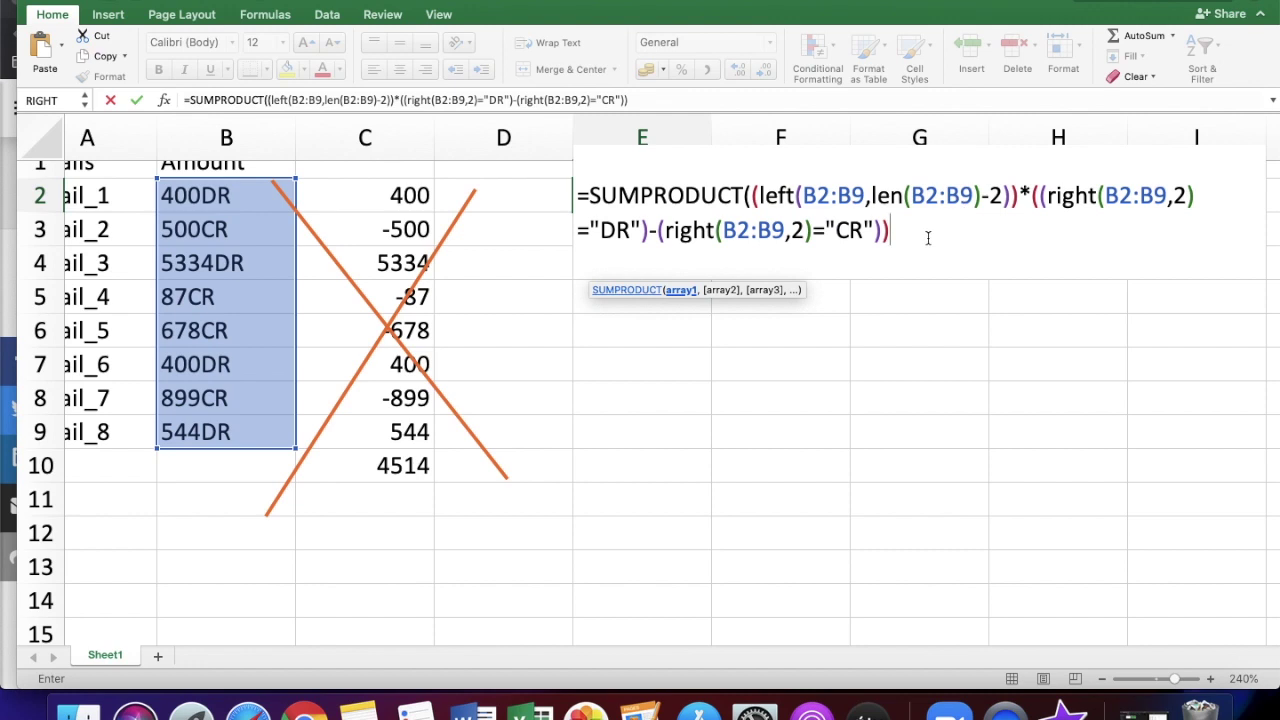
text())
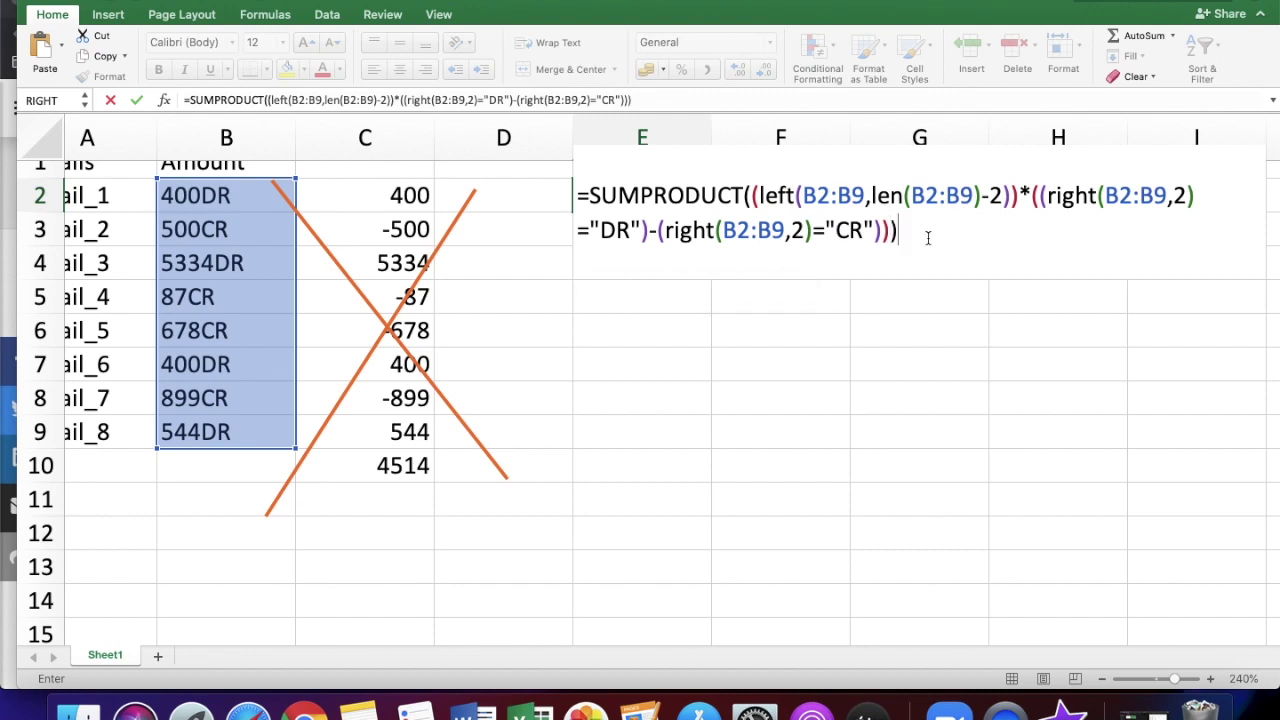
key(Return)
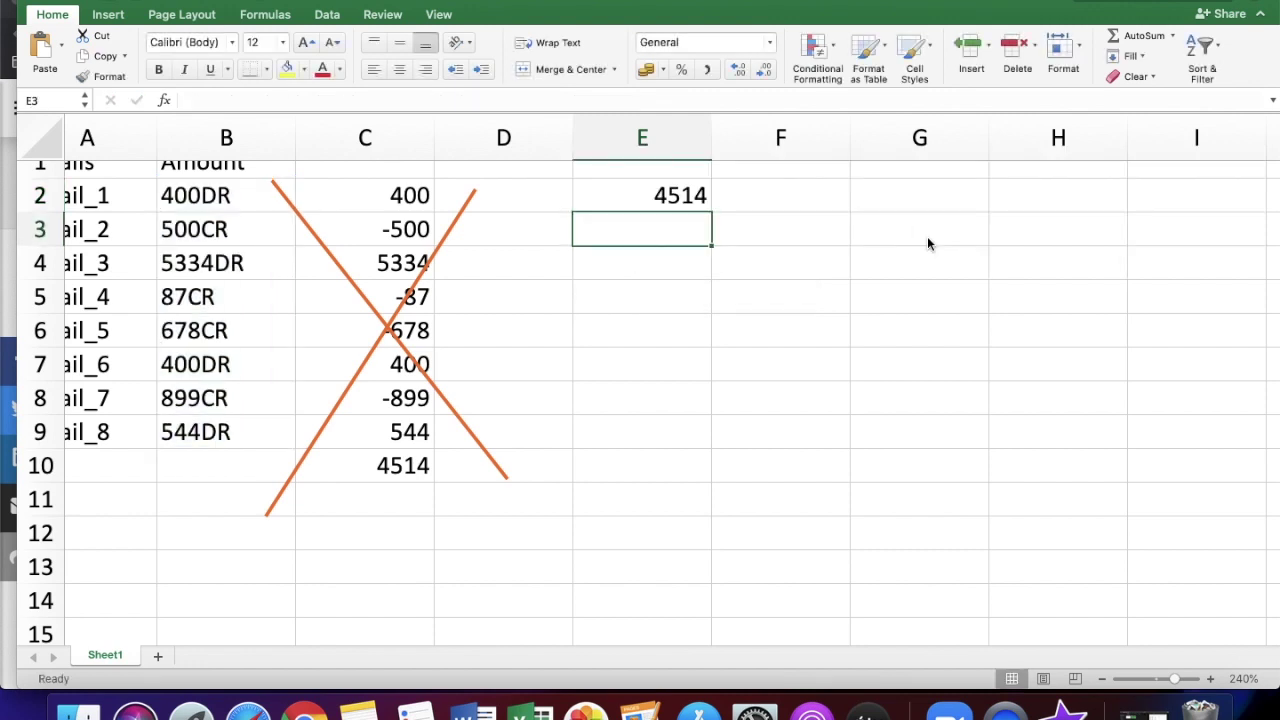
Step: Reopen the E2 formula and evaluate its LEFT(B2:B9,LEN(B2:B9)-2) part in place to inspect the extracted amounts
key(Up)
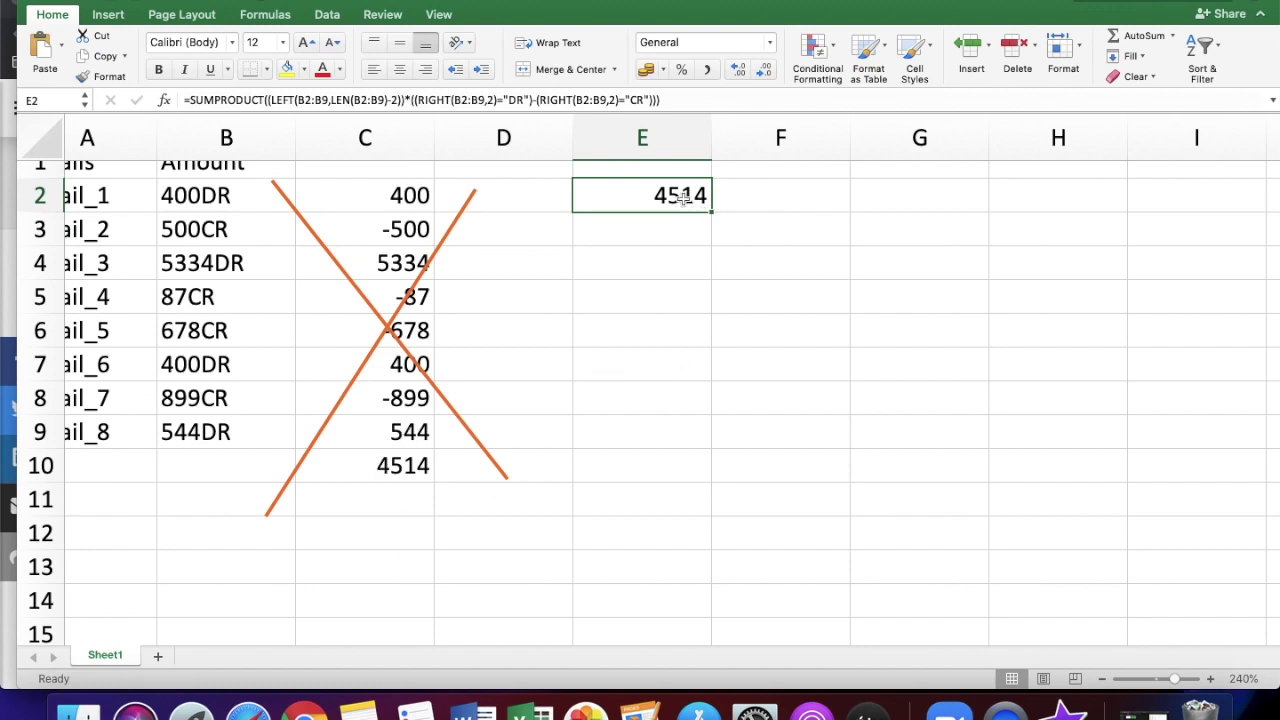
click(406, 100)
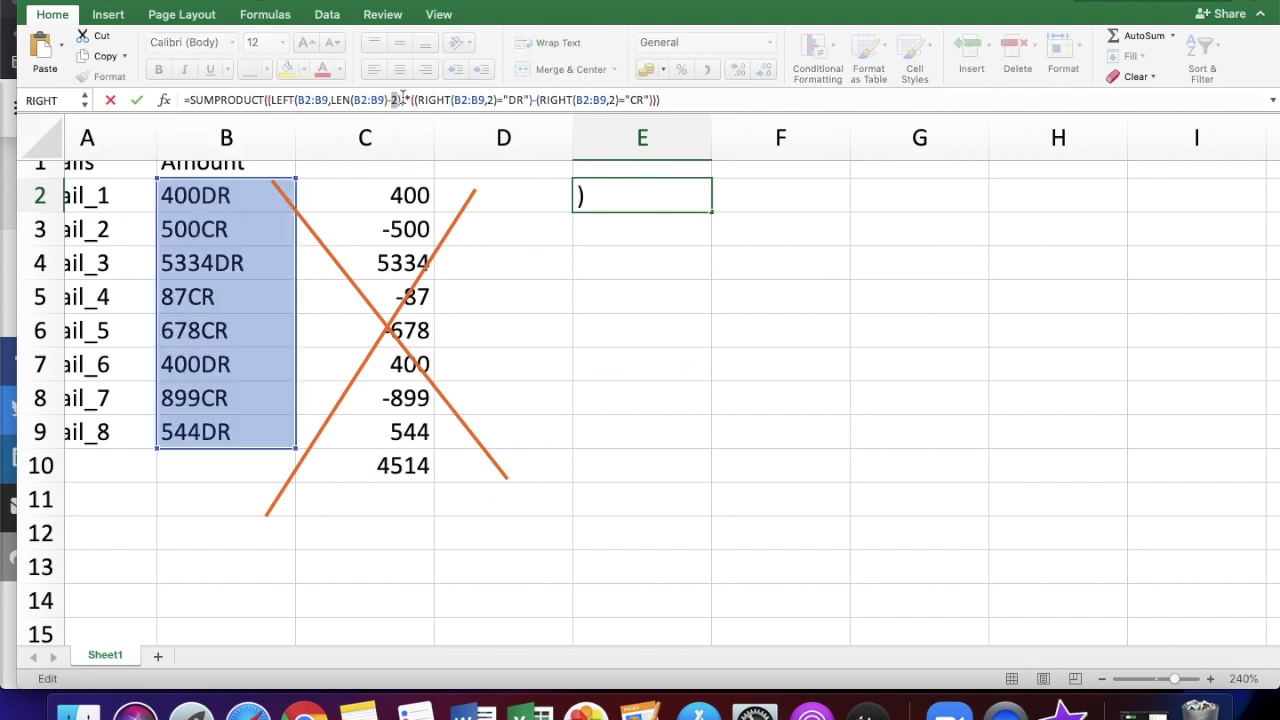
text(*)
drag(402, 96, 266, 97)
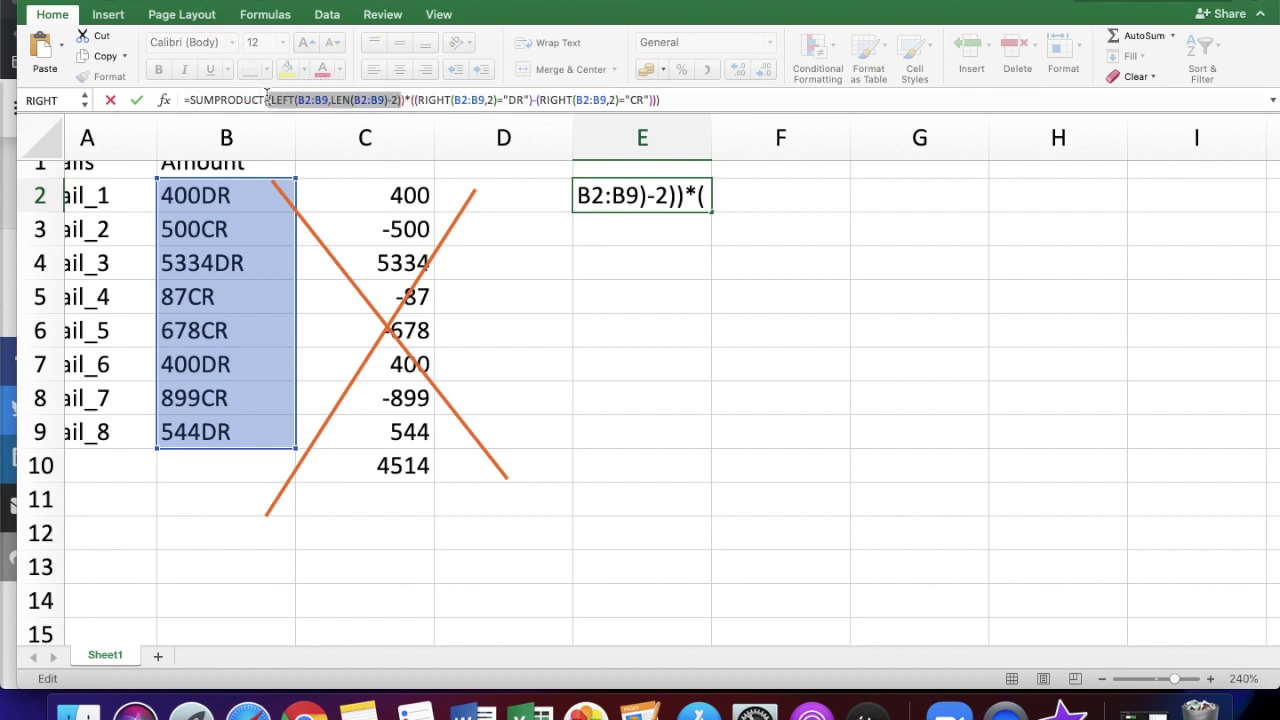
drag(409, 101, 268, 102)
key(F9)
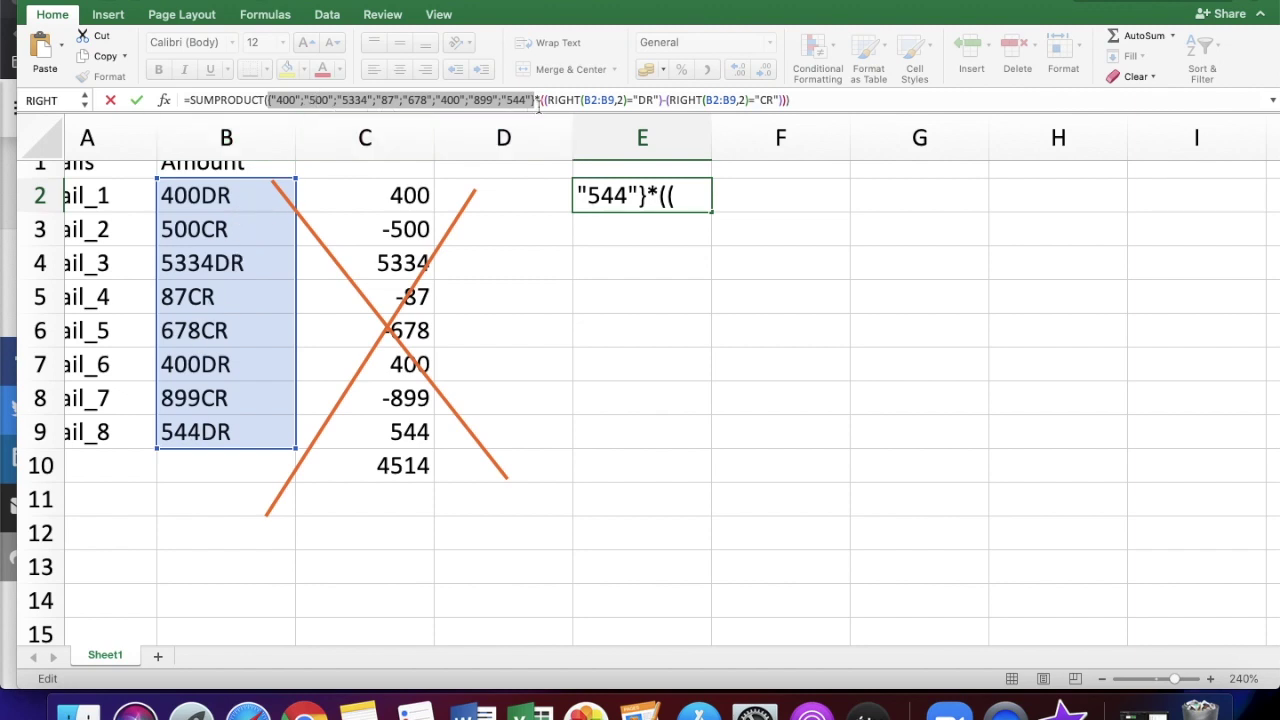
Step: Evaluate the RIGHT "DR" and RIGHT "CR" conditions in place to inspect their arrays, and discard the evaluated formula
double_click(646, 100)
drag(546, 100, 657, 103)
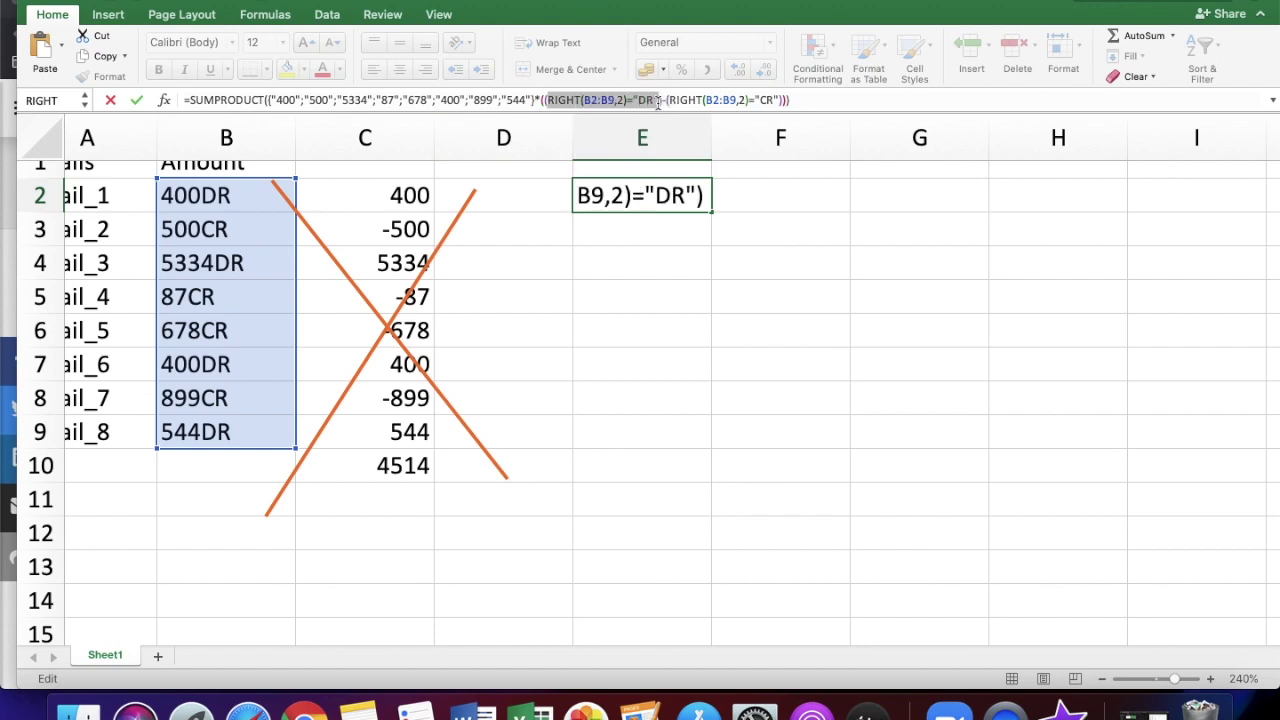
key(F9)
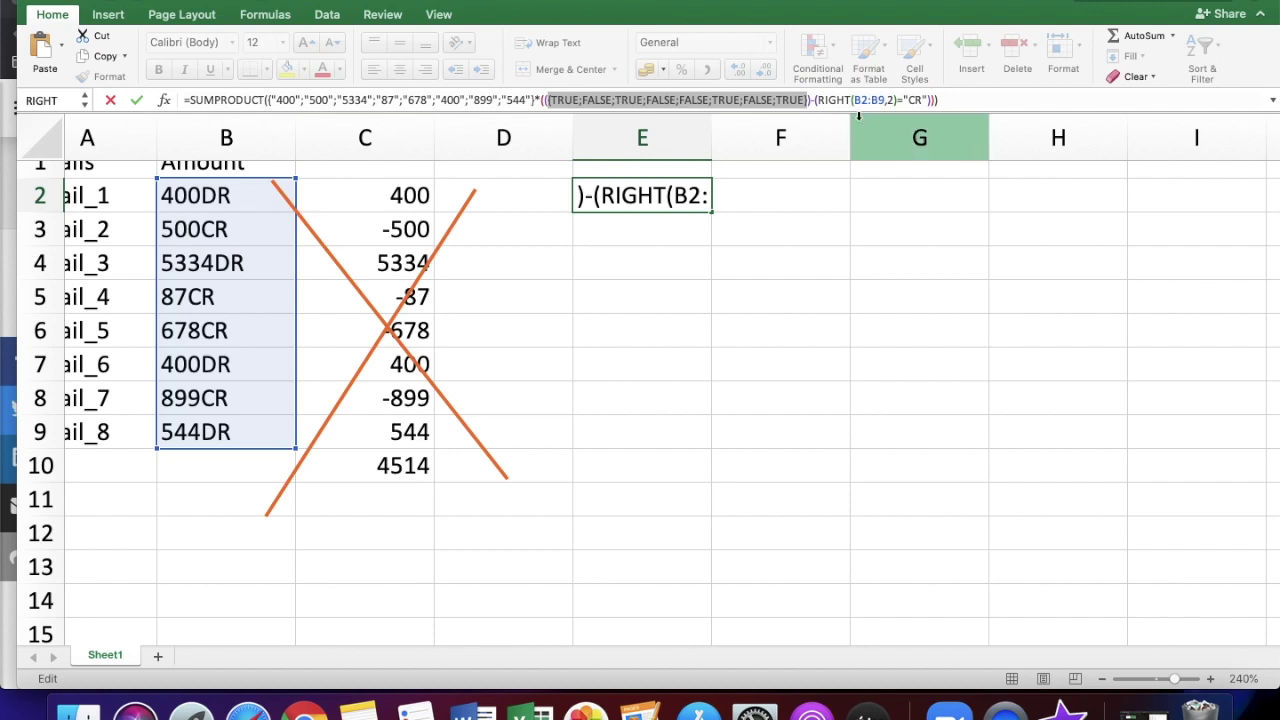
double_click(912, 100)
drag(818, 100, 926, 104)
key(F9)
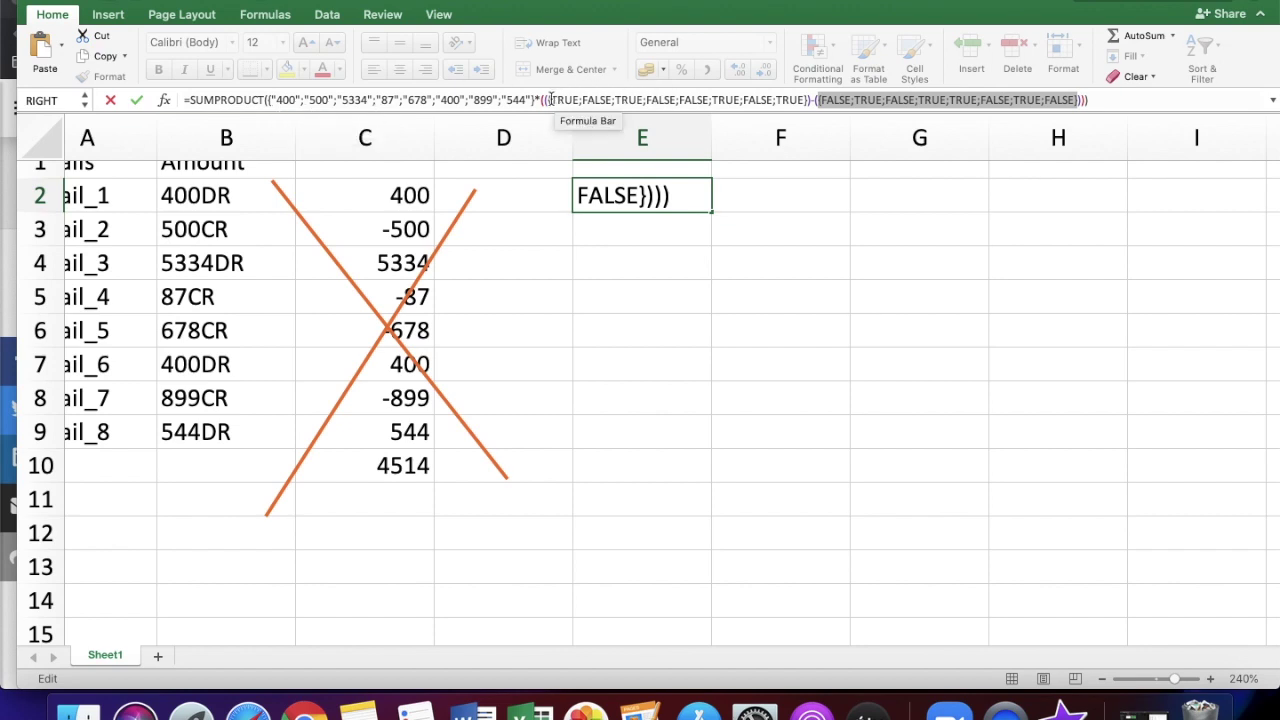
key(Escape)
Step: Evaluate the whole "DR" minus "CR" group and the LEFT part in place to inspect both arrays, and discard the changes
drag(413, 101, 657, 99)
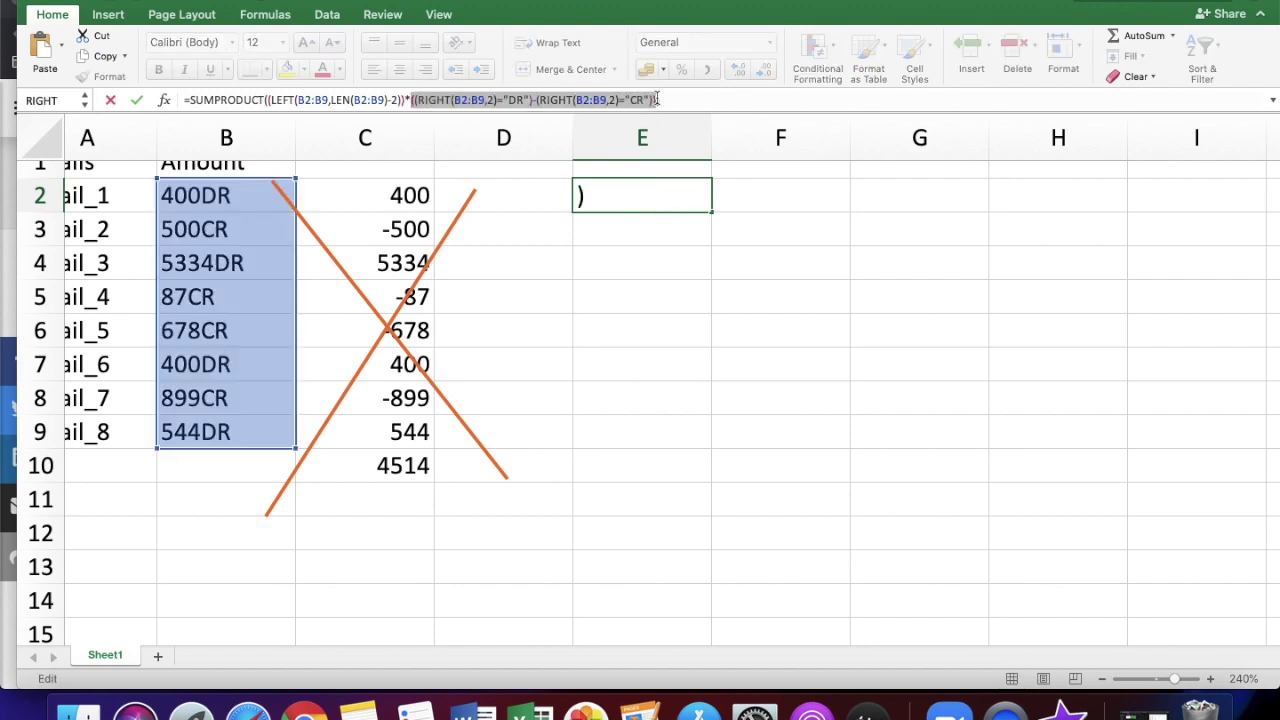
key(F9)
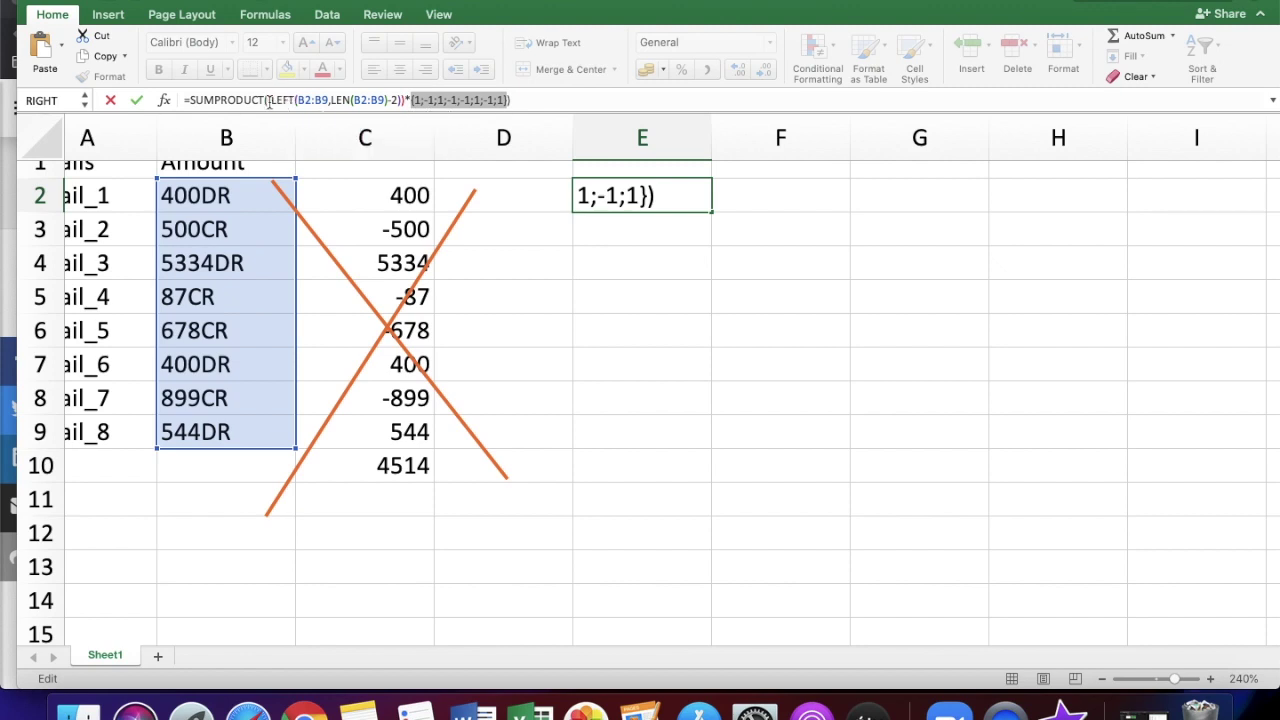
drag(268, 100, 405, 100)
key(F9)
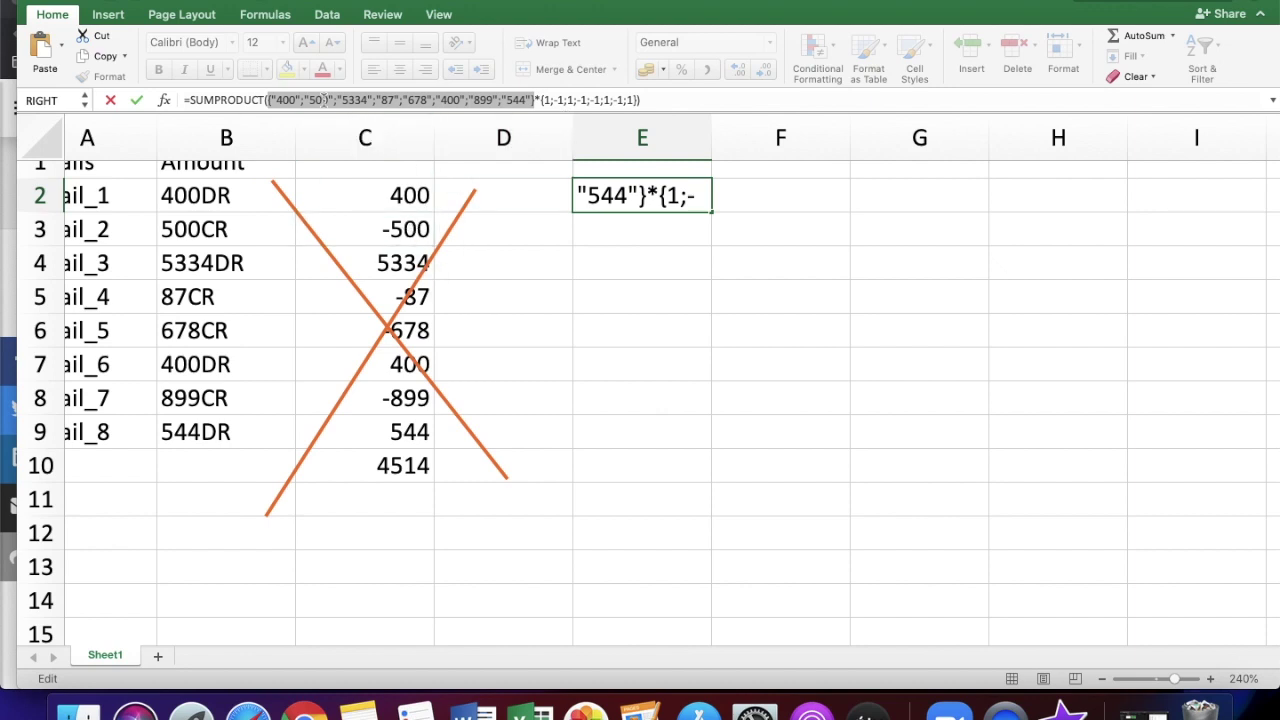
key(Escape)
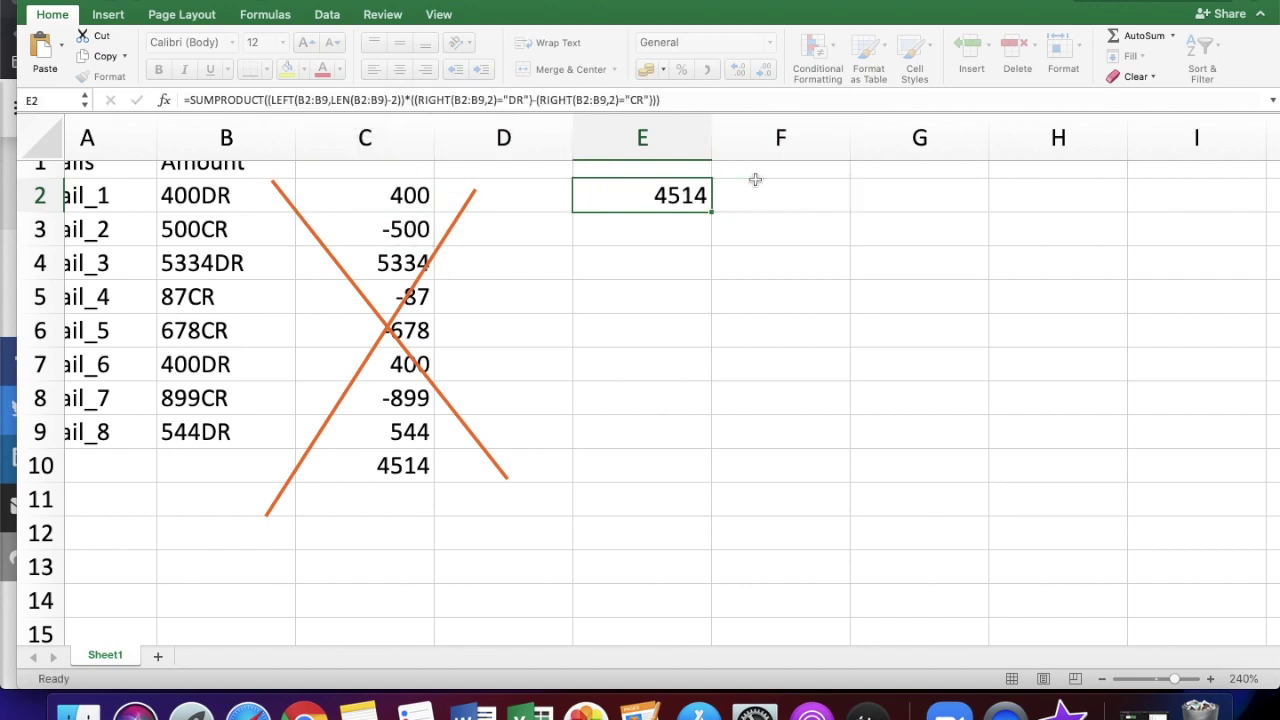